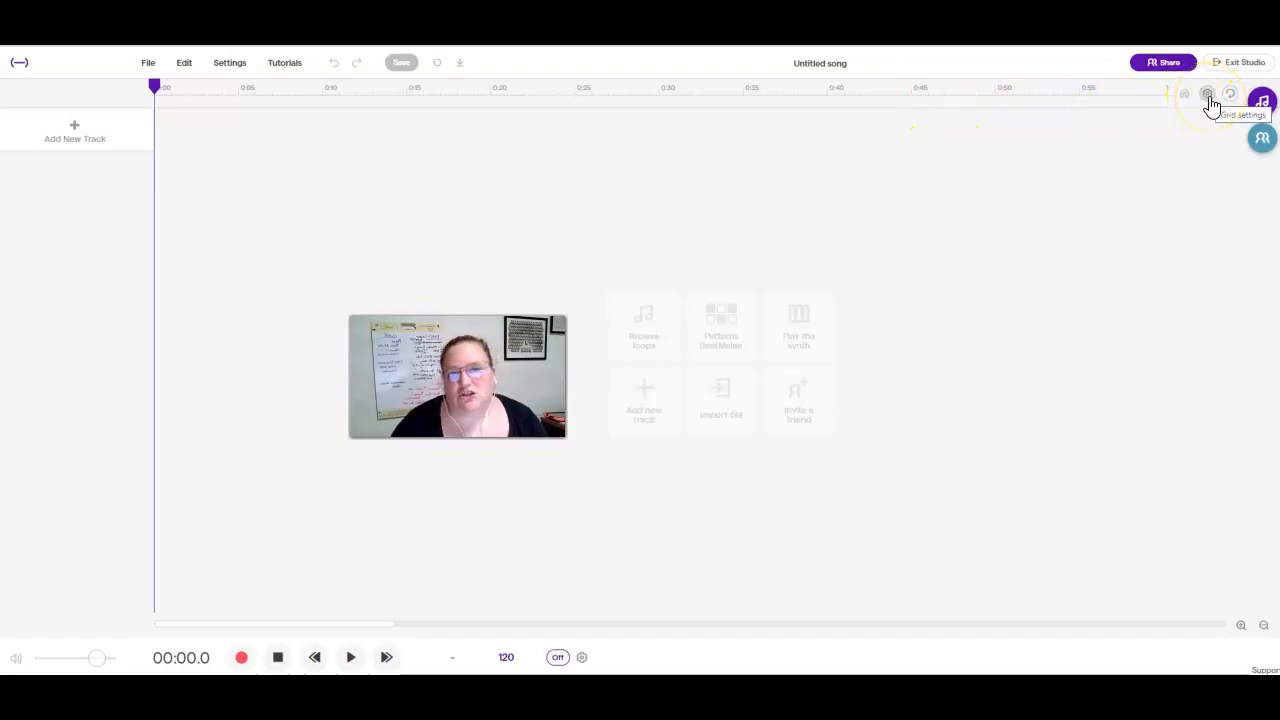
Examine the available grid size, time signature and ruler settings without changing them.
left_click(1208, 97)
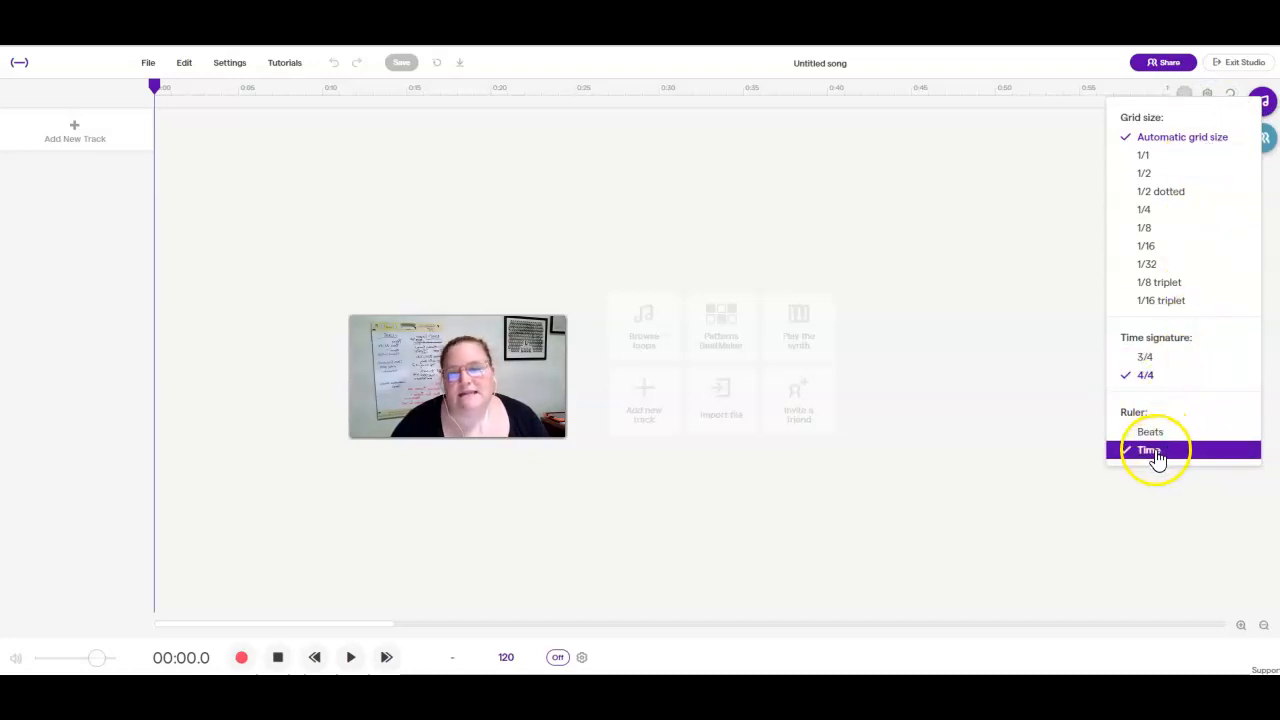
left_click(992, 455)
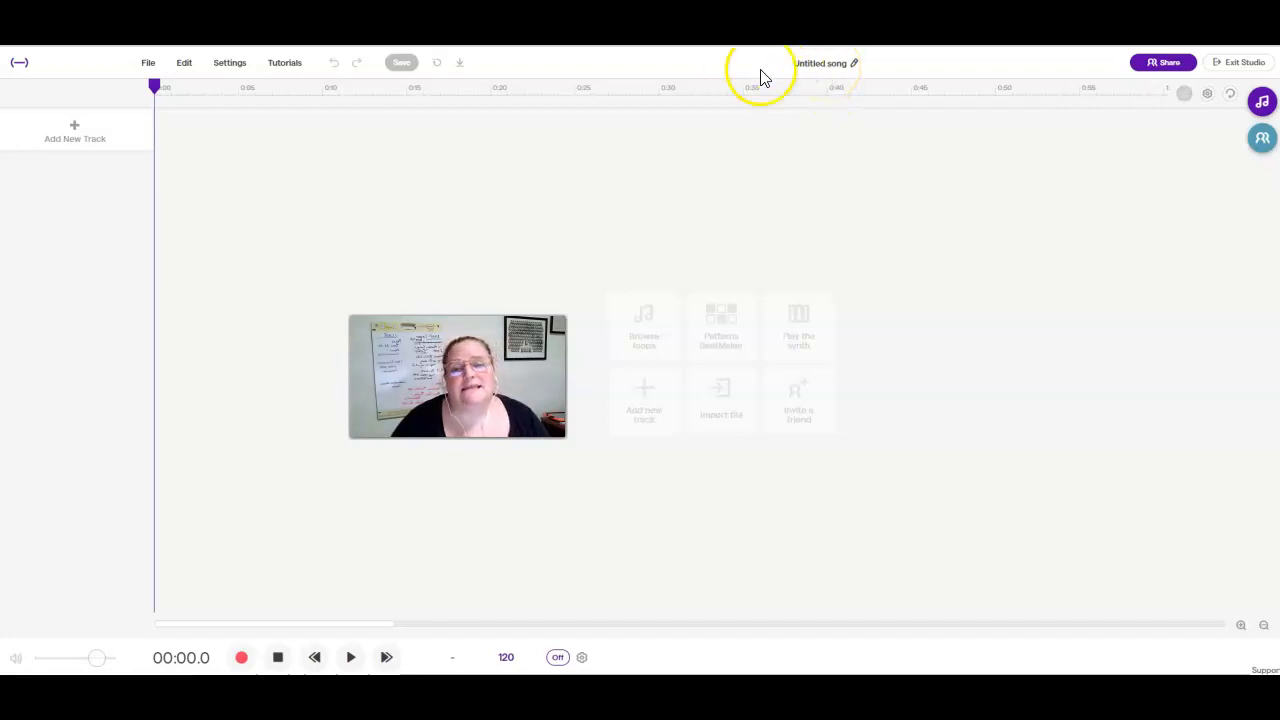
Name the song "Repetition", save it, and return the playhead to the start of the timeline.
left_click(800, 63)
type("Repetition")
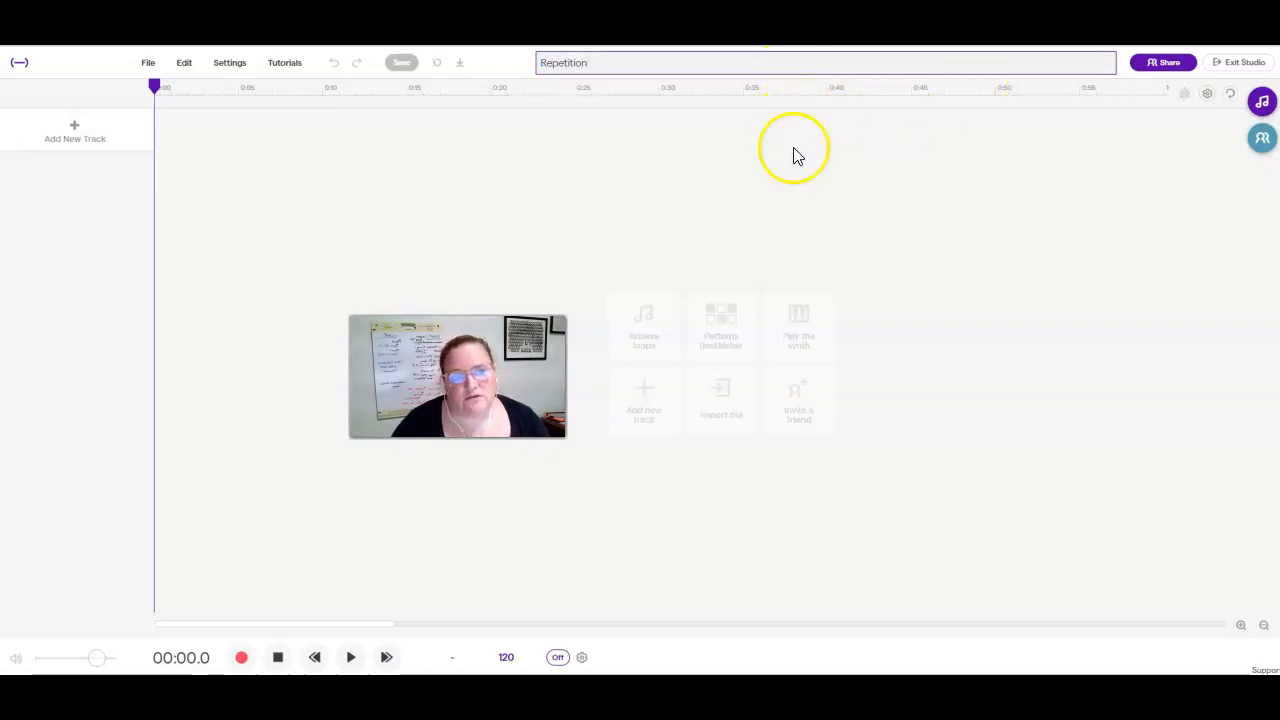
left_click(610, 167)
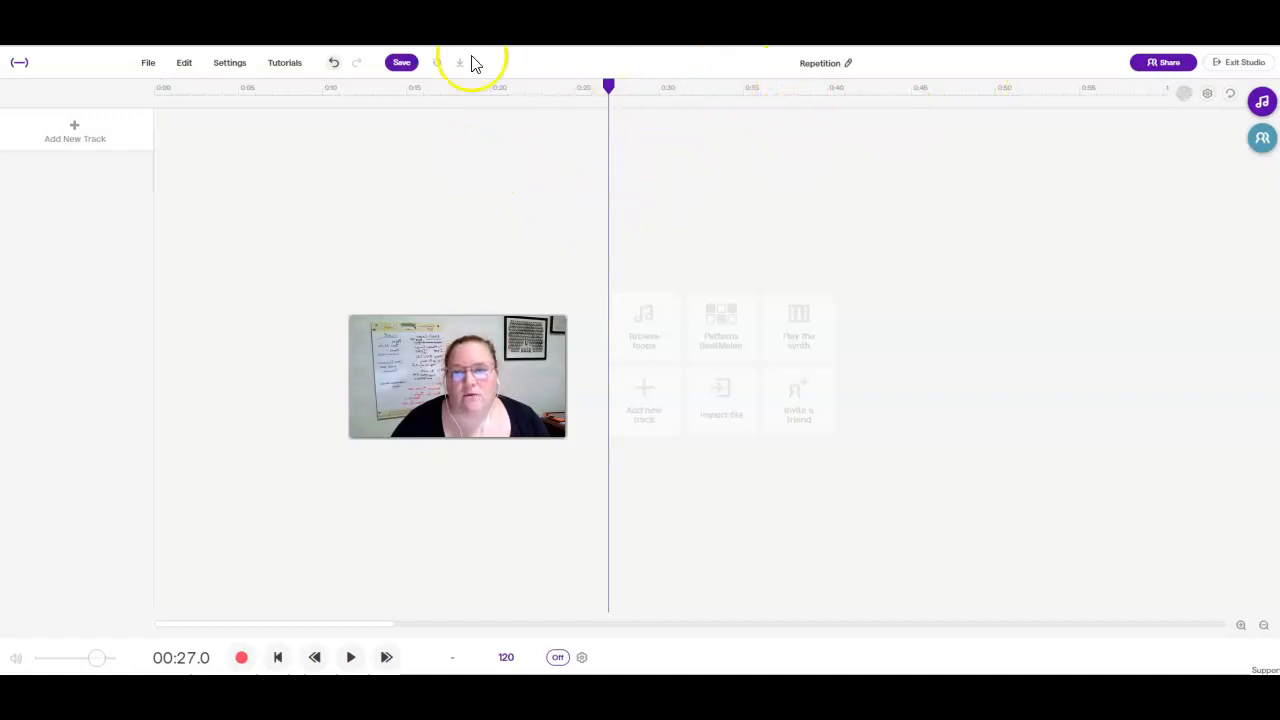
left_click(405, 64)
left_click_drag(609, 86, 156, 110)
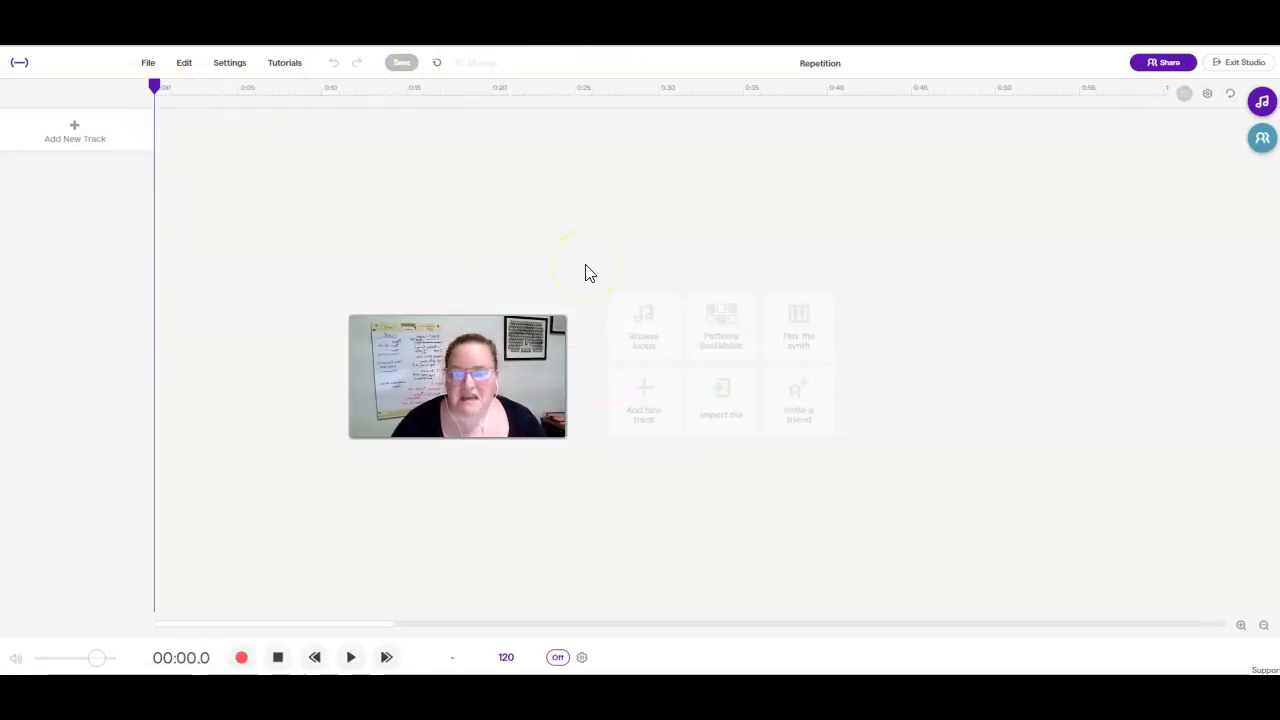
Open the loop library, clear the Featured filter and filter the loops by Rock.
left_click(1261, 108)
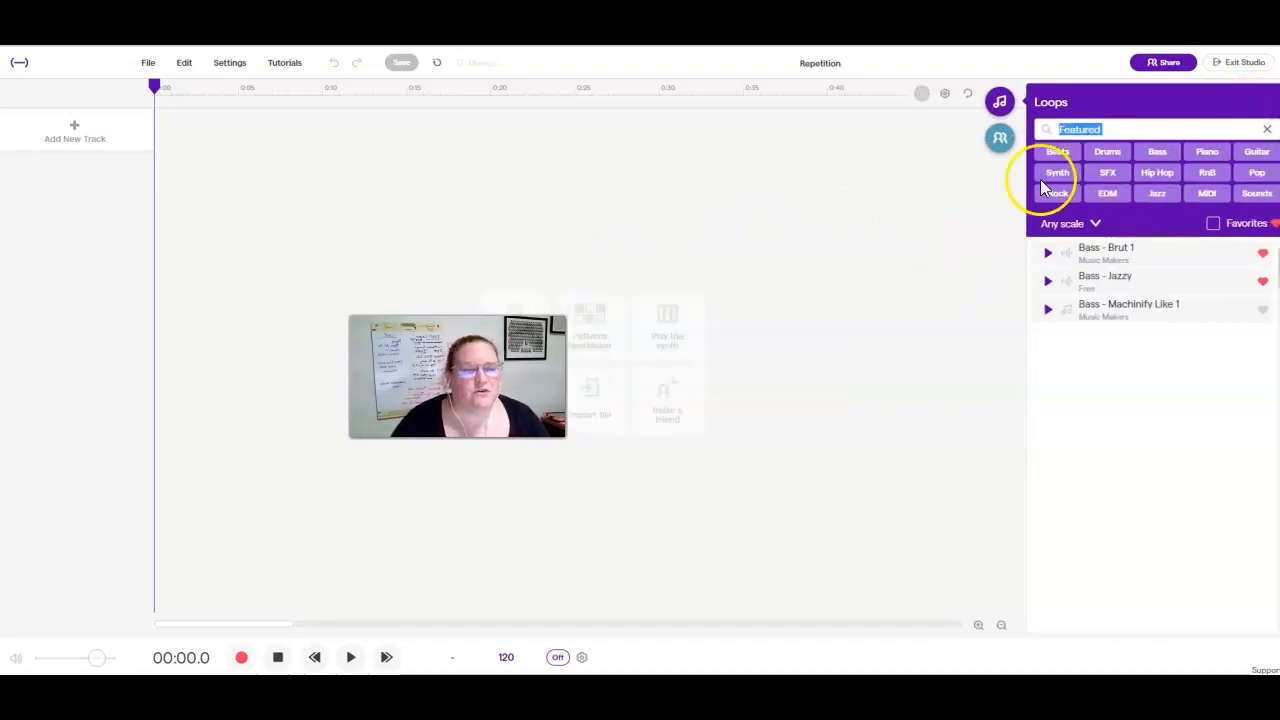
left_click(1267, 129)
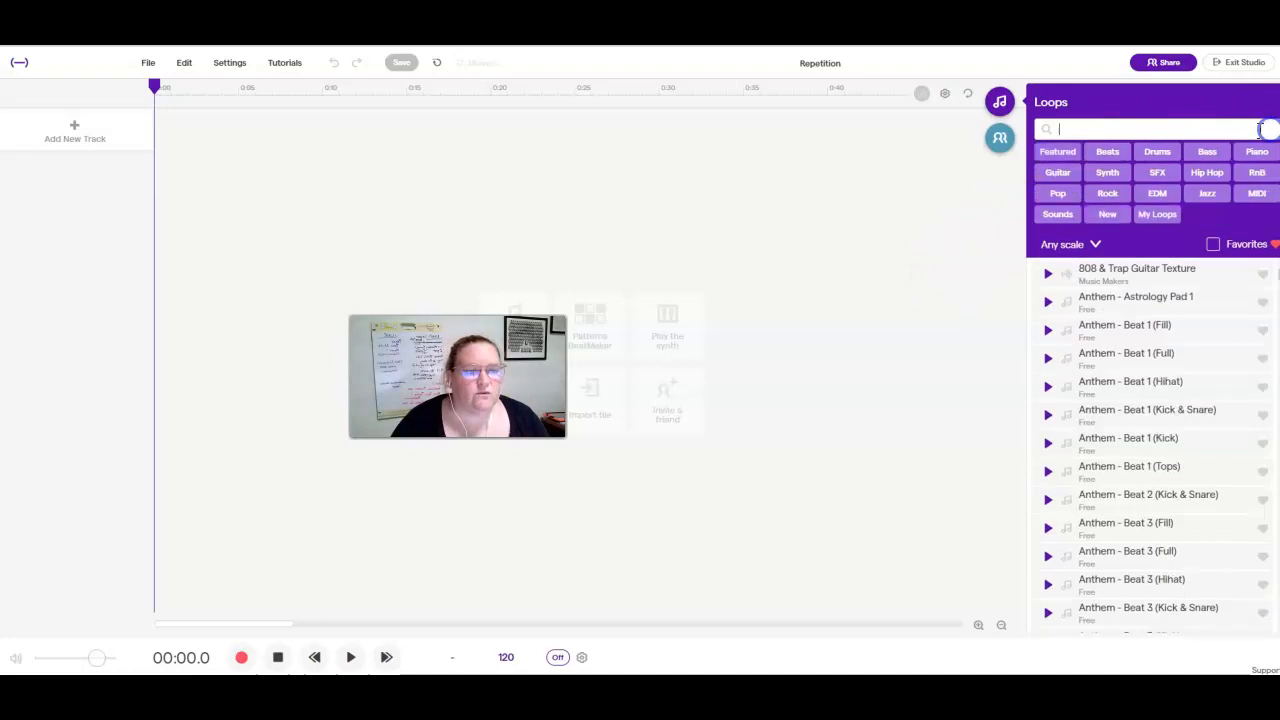
left_click(1107, 196)
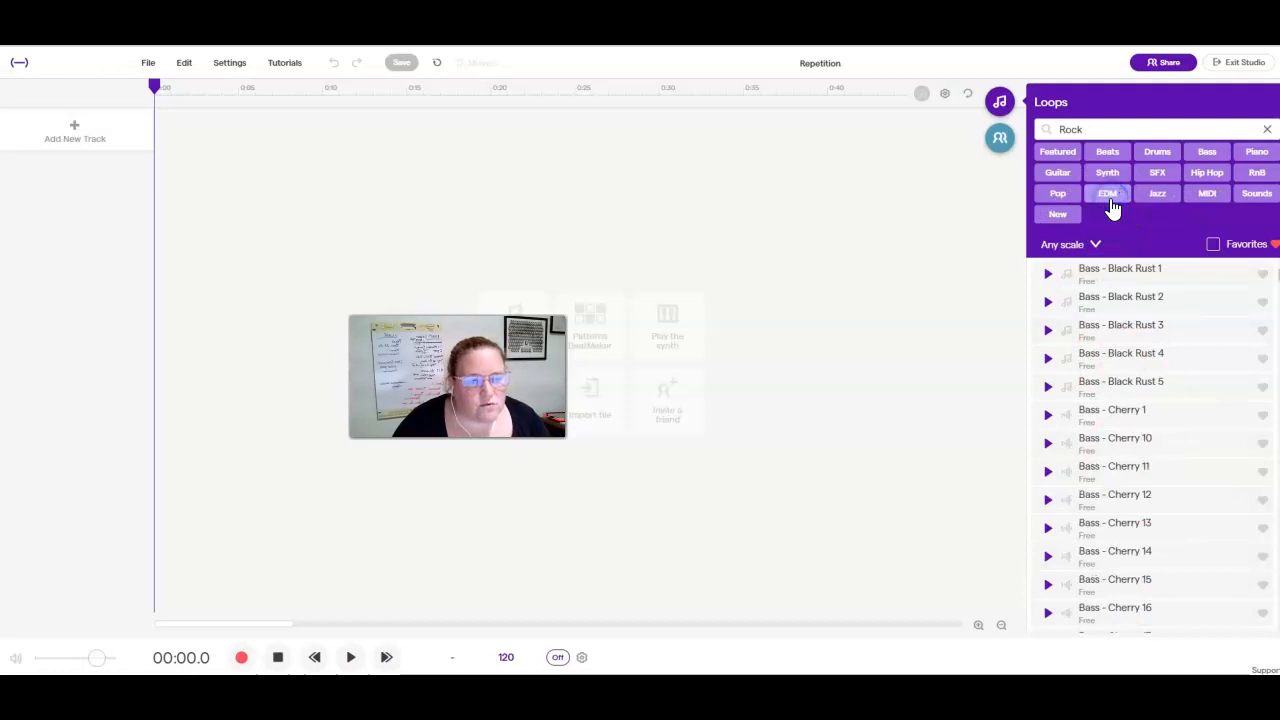
Browse the Rock loops to the drum section and preview Drums - Courtney 3 and Drums - Bouncy.
scroll(1118, 425, "down", 10)
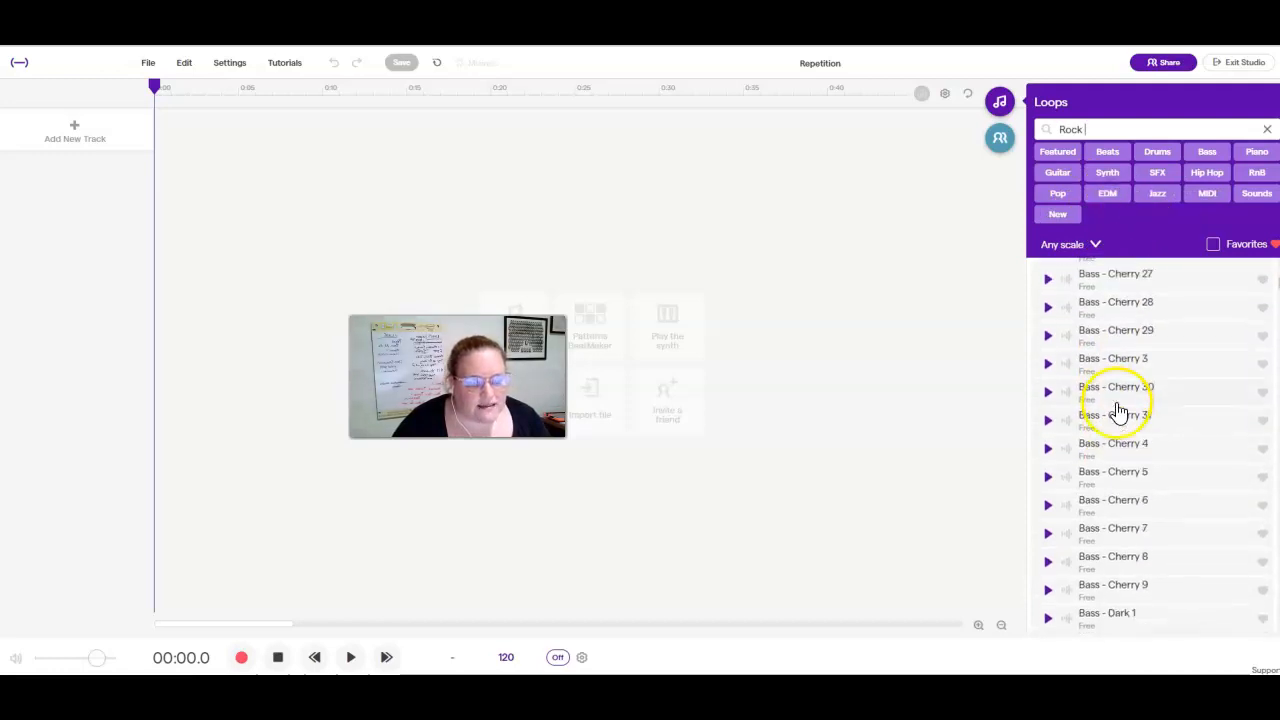
scroll(1120, 405, "down", 12)
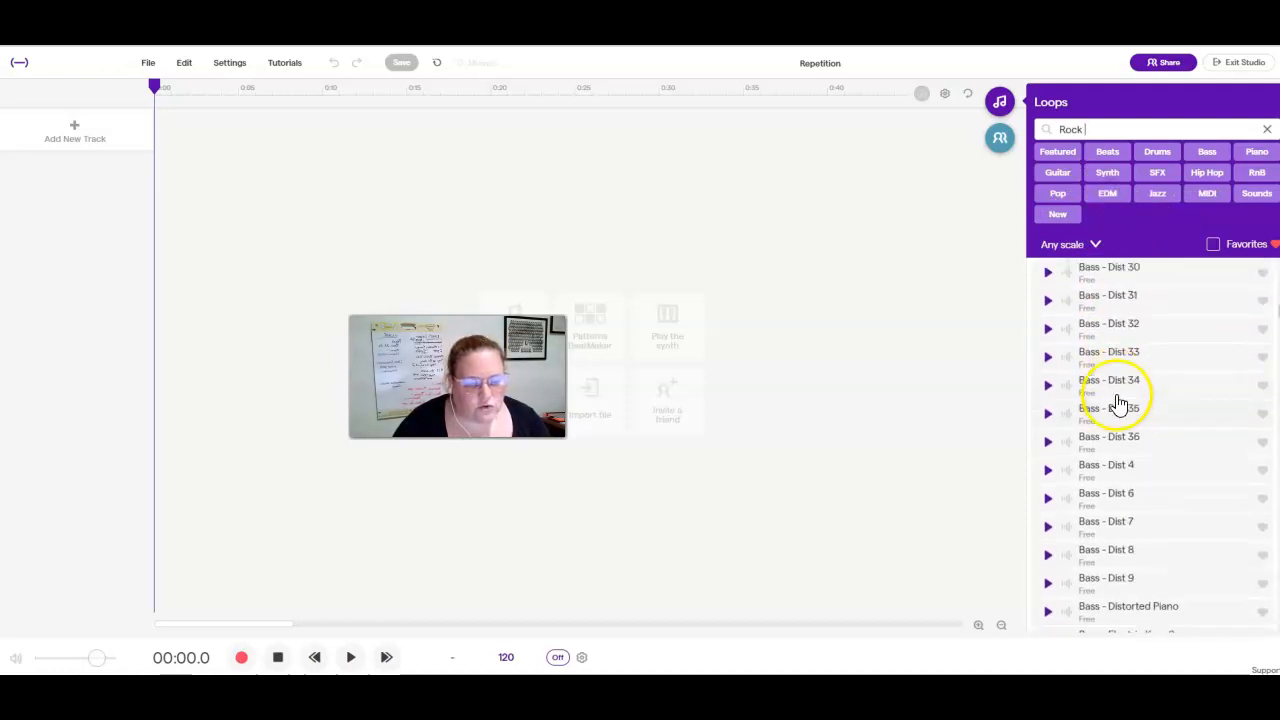
scroll(1118, 401, "down", 15)
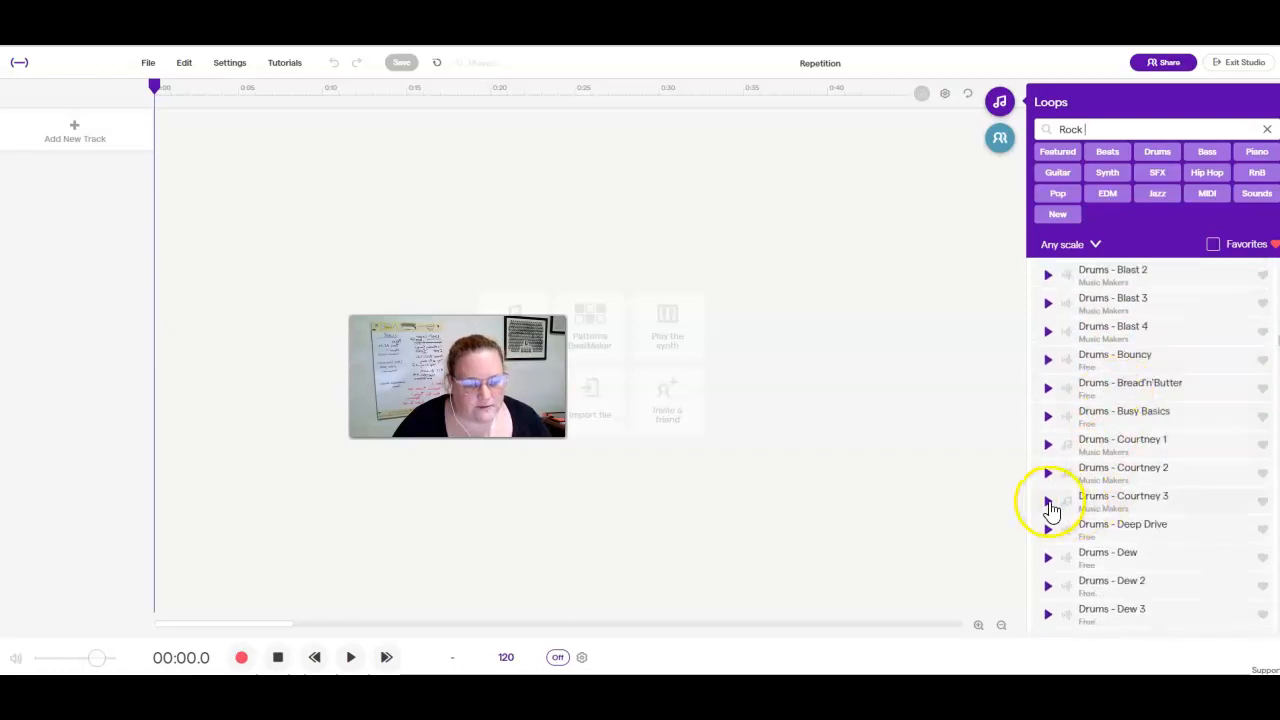
left_click(1048, 501)
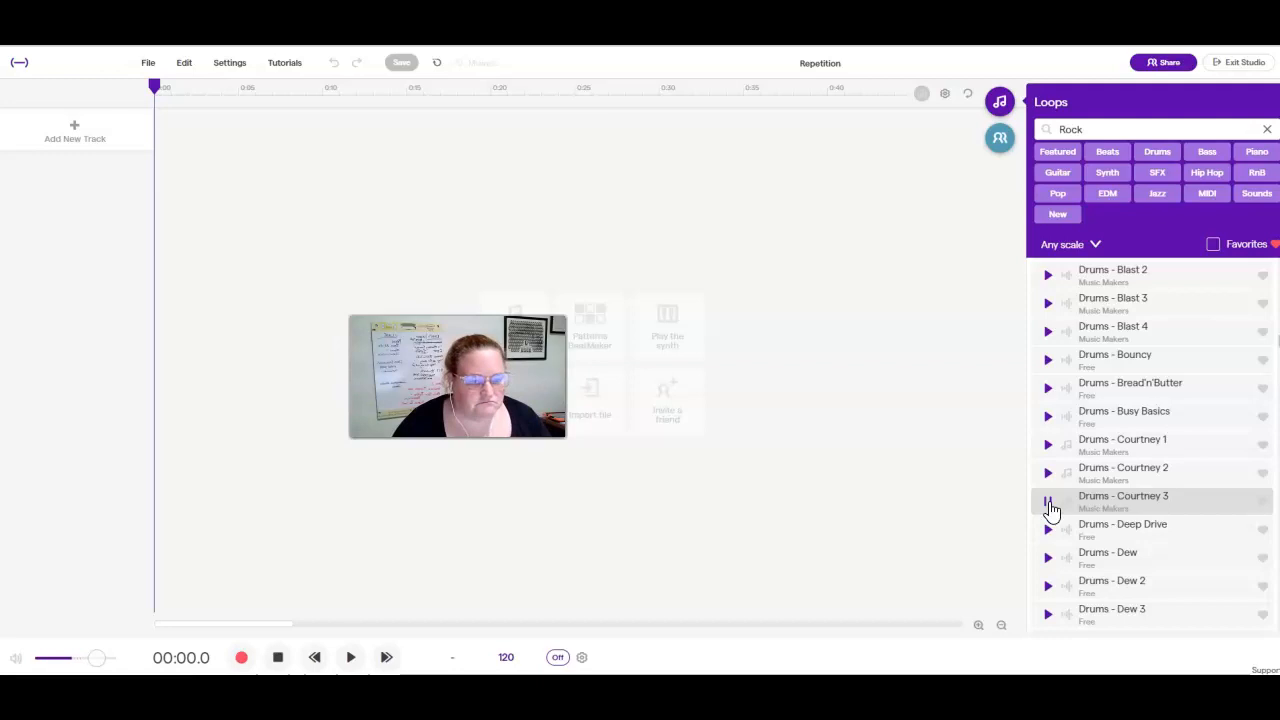
left_click(1048, 360)
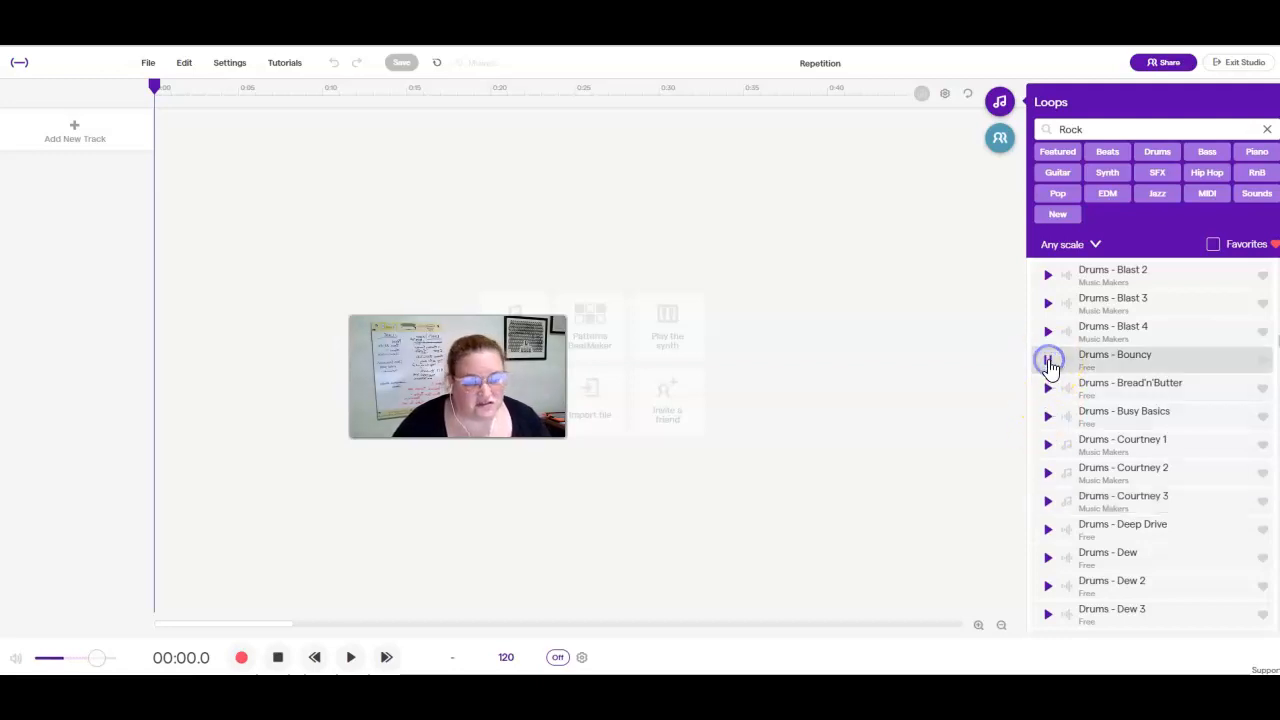
Browse the Rock loops to the strings section and preview Strings - Olimp 2, Strings - Olimp and Strings - Street 4.
scroll(1070, 390, "down", 20)
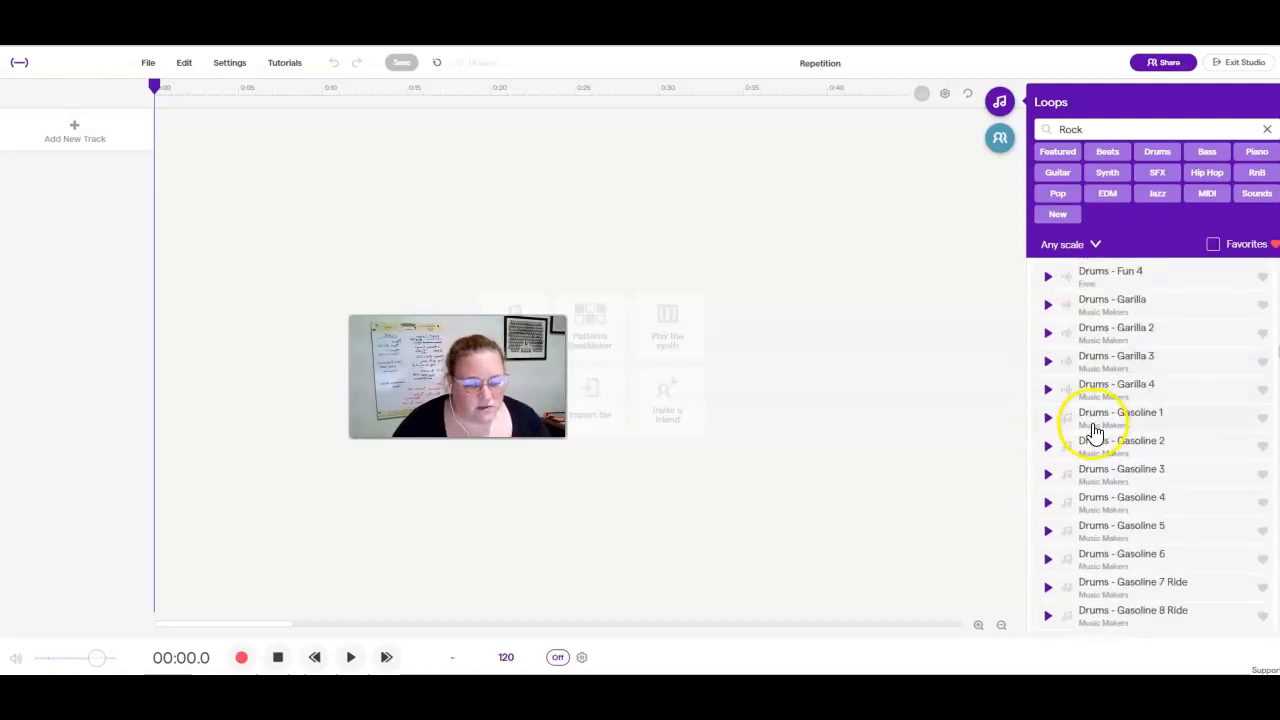
scroll(1092, 425, "down", 15)
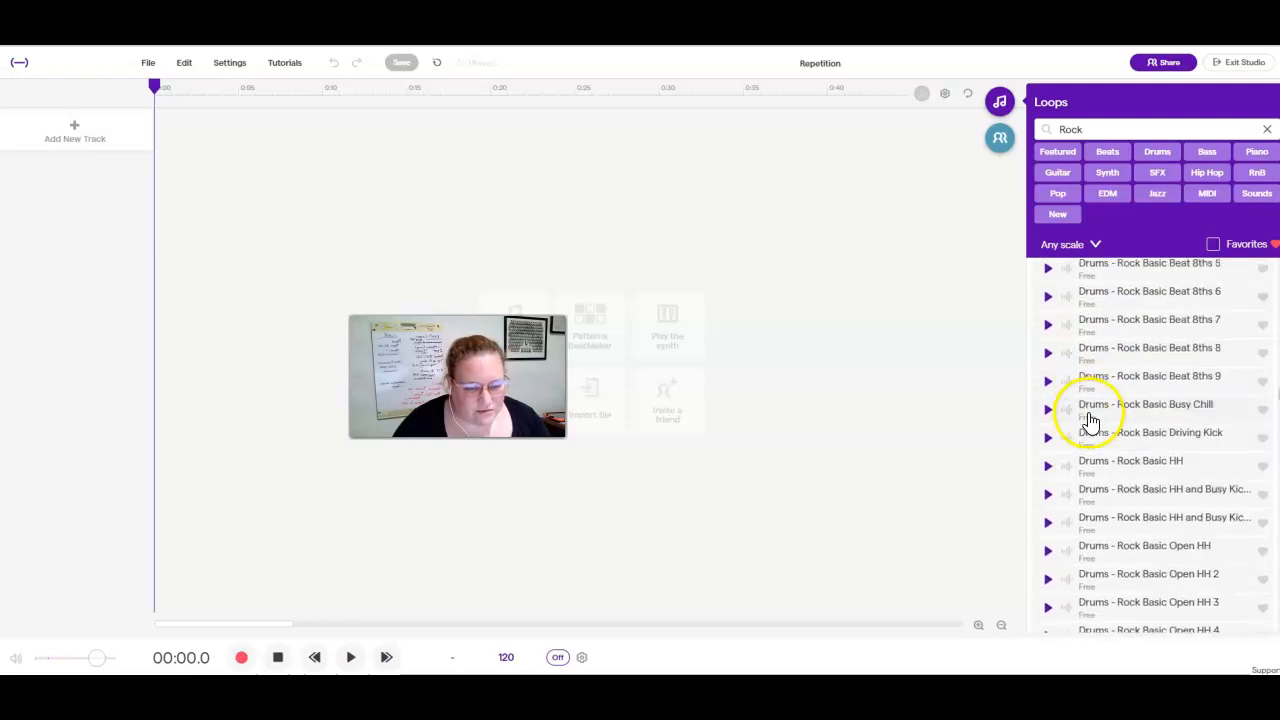
scroll(1150, 445, "down", 20)
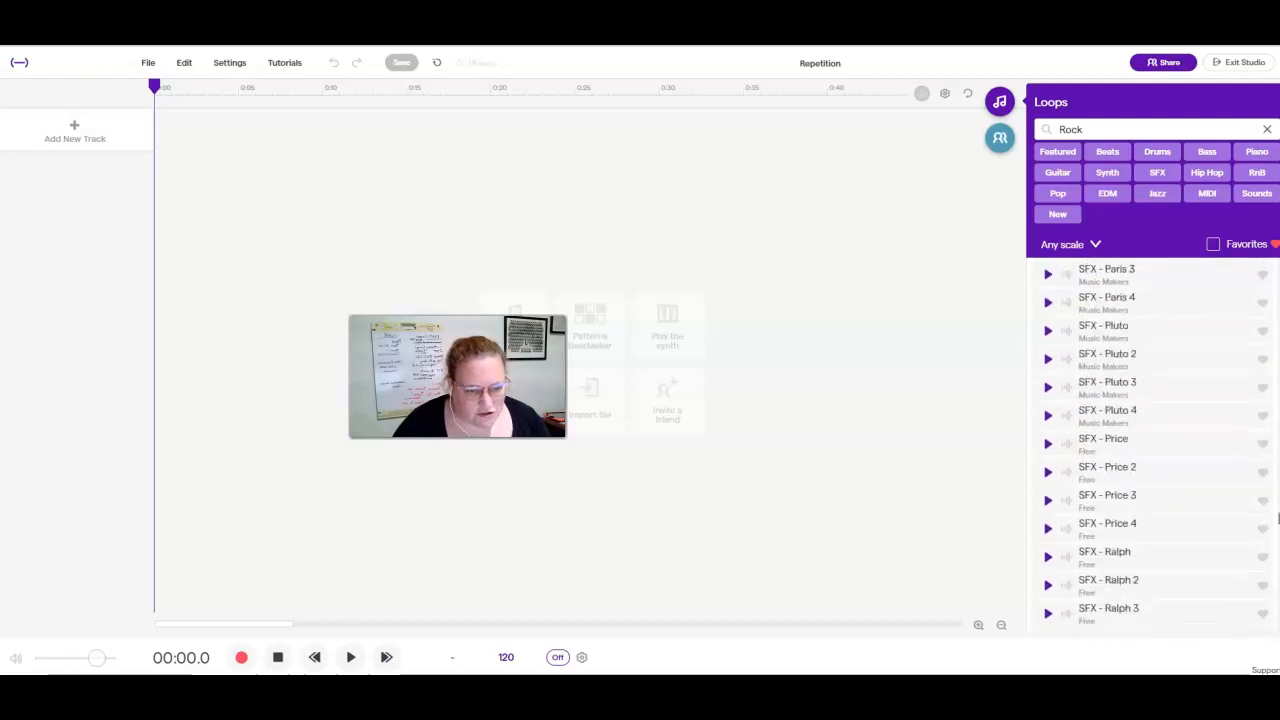
left_click(1048, 455)
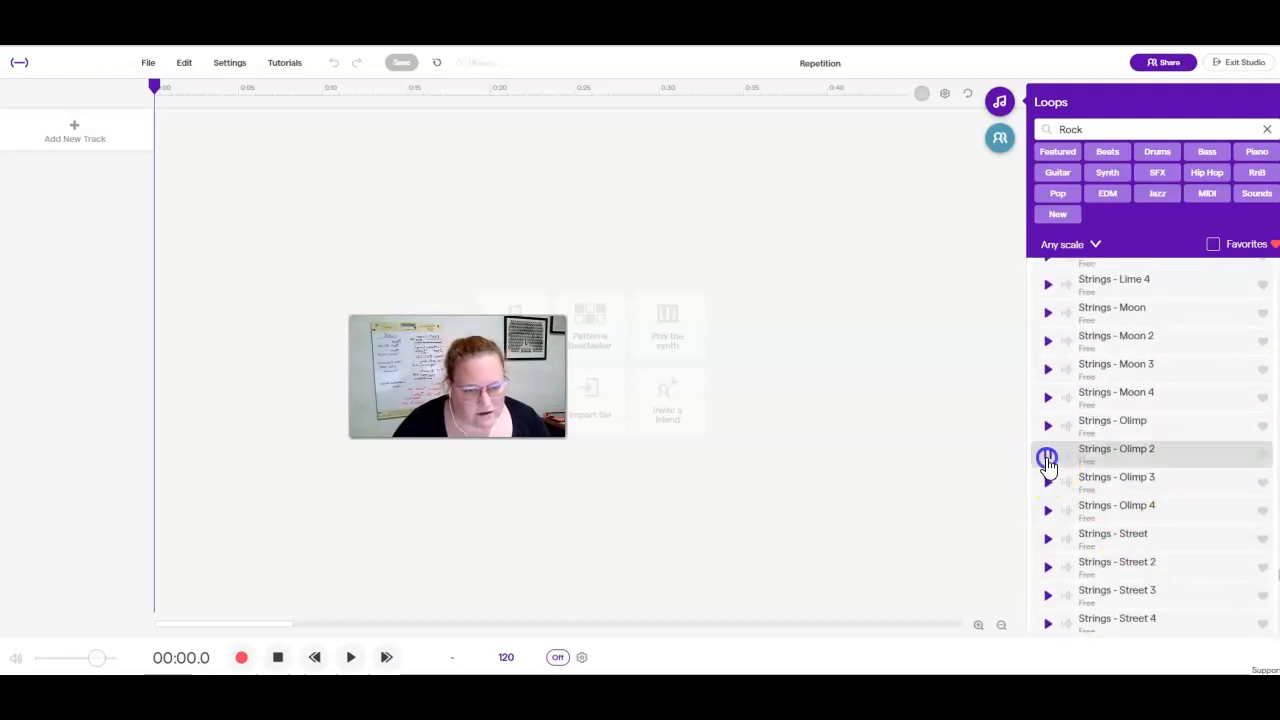
left_click(1046, 428)
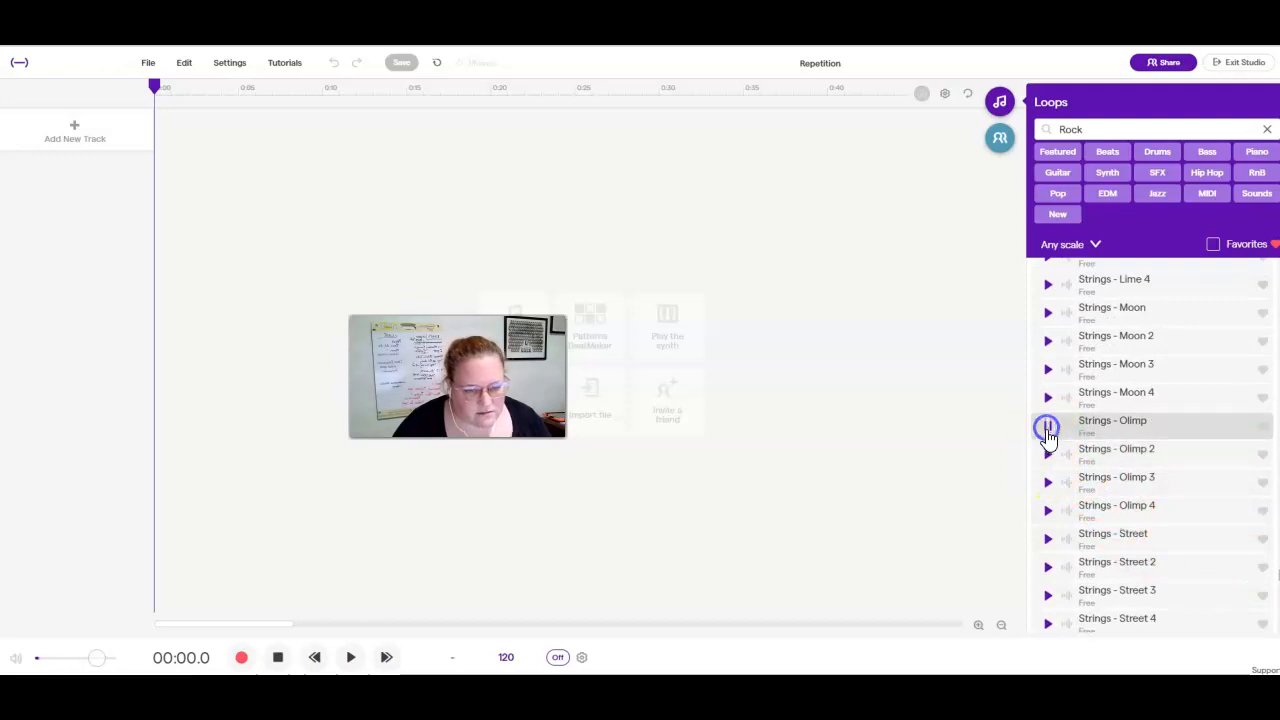
left_click(1049, 432)
left_click(1046, 622)
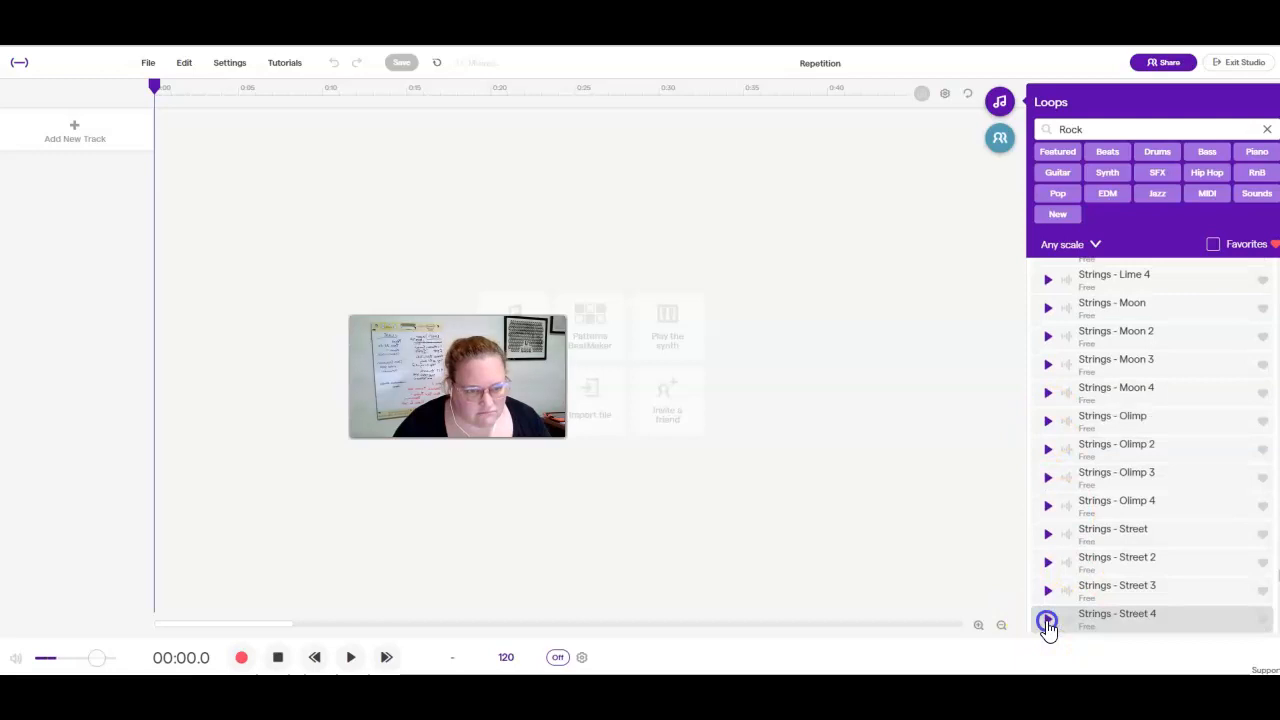
From the Piano loops, preview Vermont - Piano Chords 2 and place it on a track at the start of the timeline.
left_click(1257, 151)
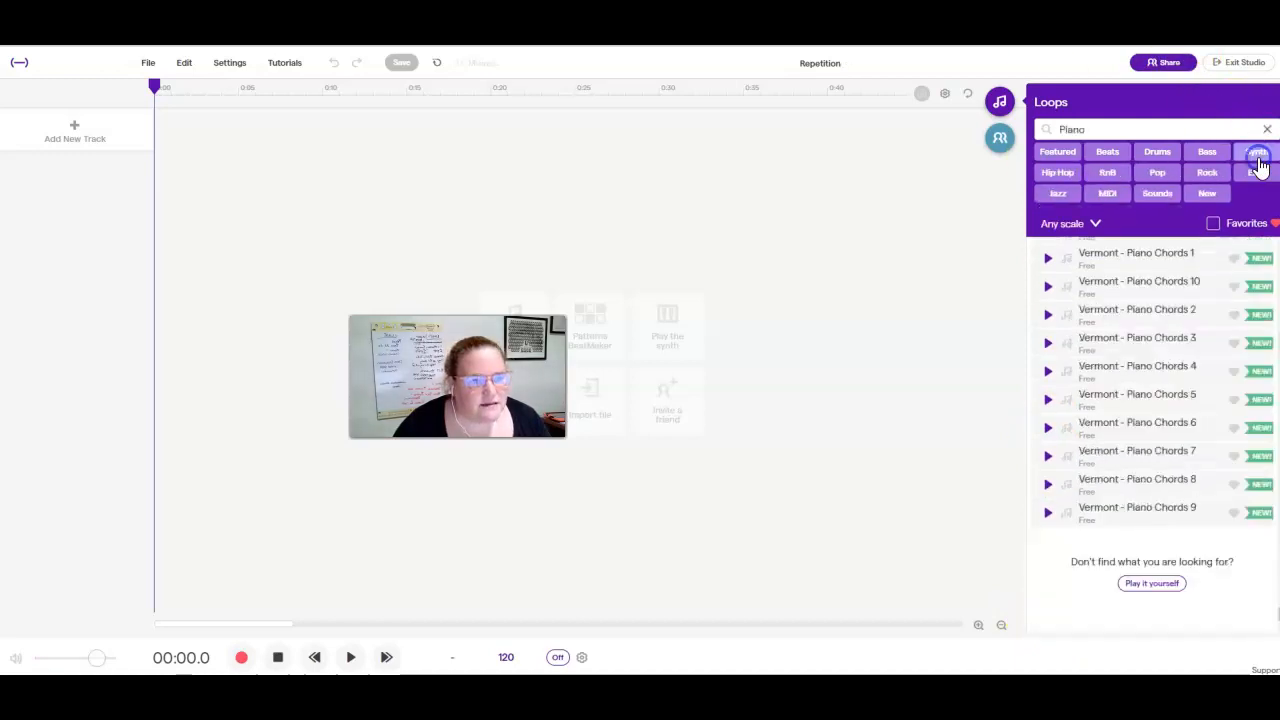
left_click(1048, 315)
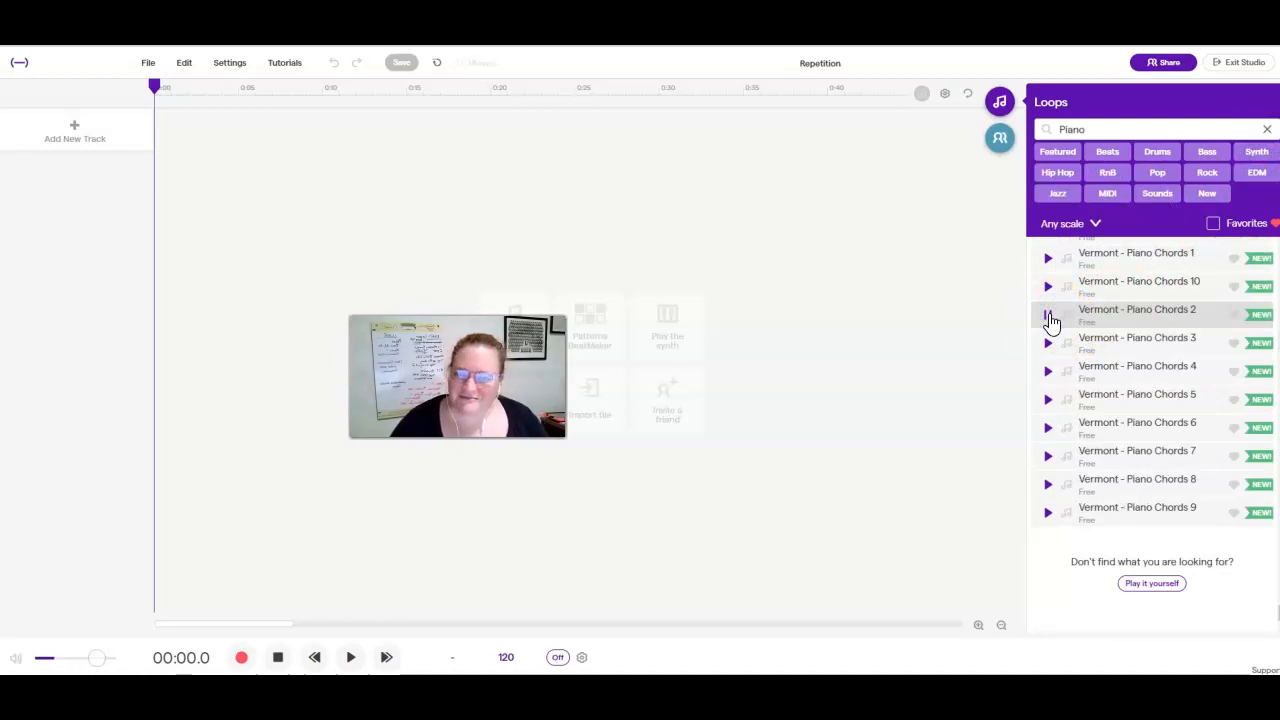
left_click_drag(1128, 323, 155, 177)
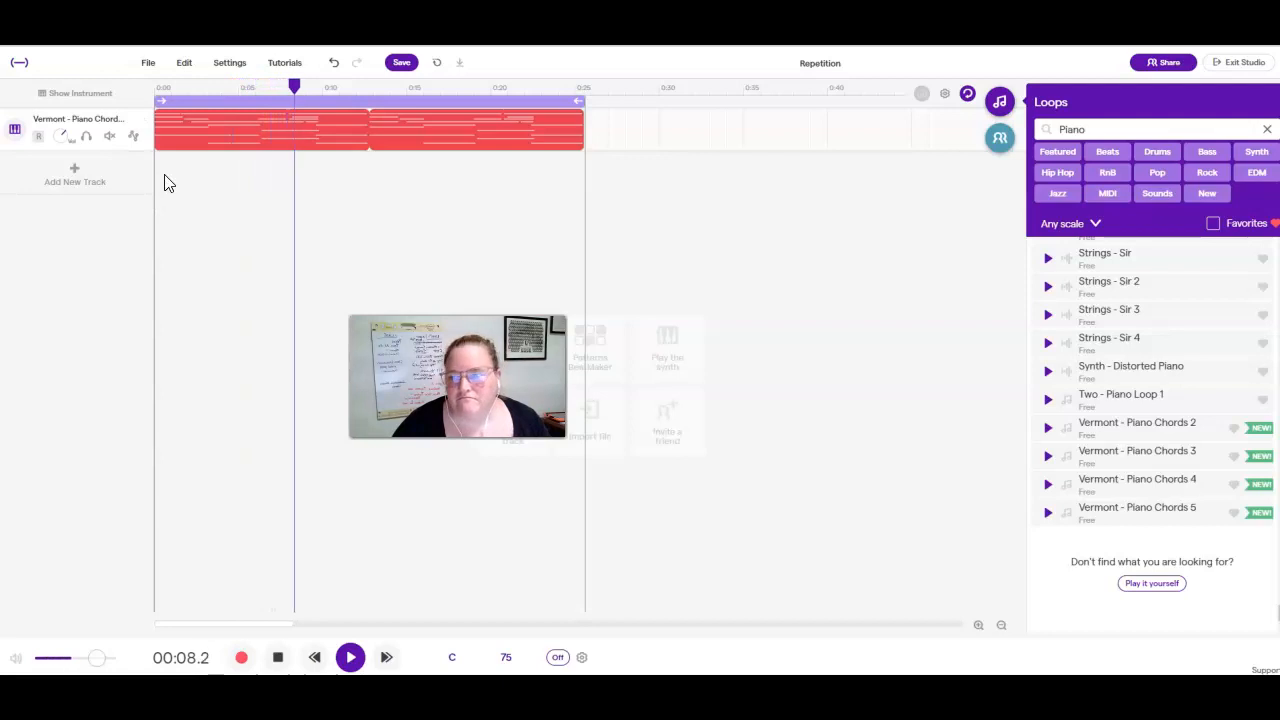
Turn off the cycle region above the piano clip and stop the song's playback.
left_click(373, 100)
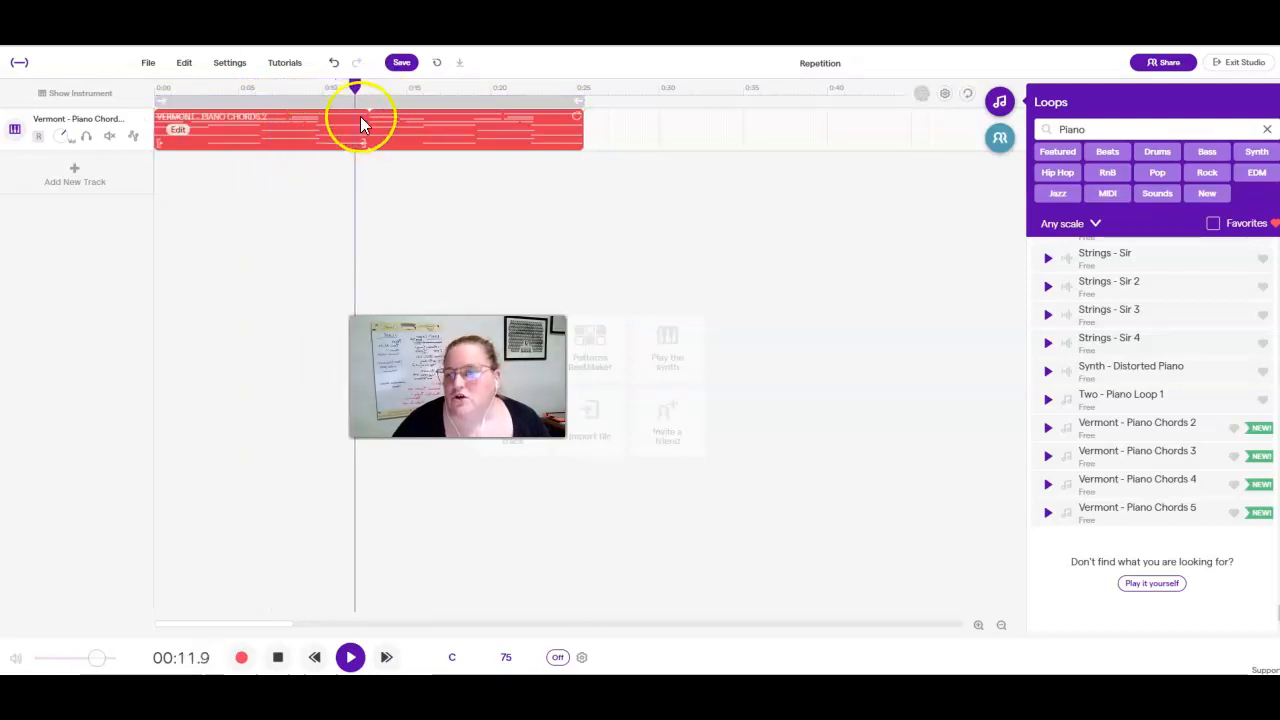
left_click(278, 657)
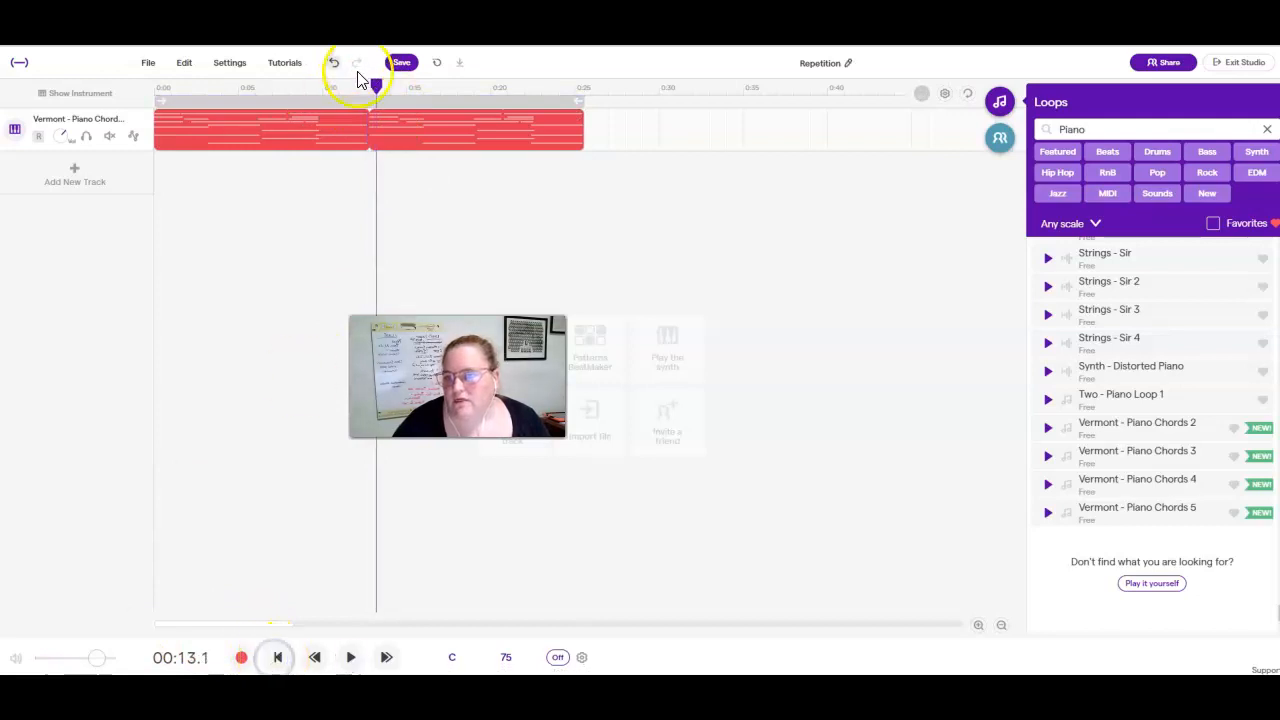
left_click_drag(418, 124, 377, 121)
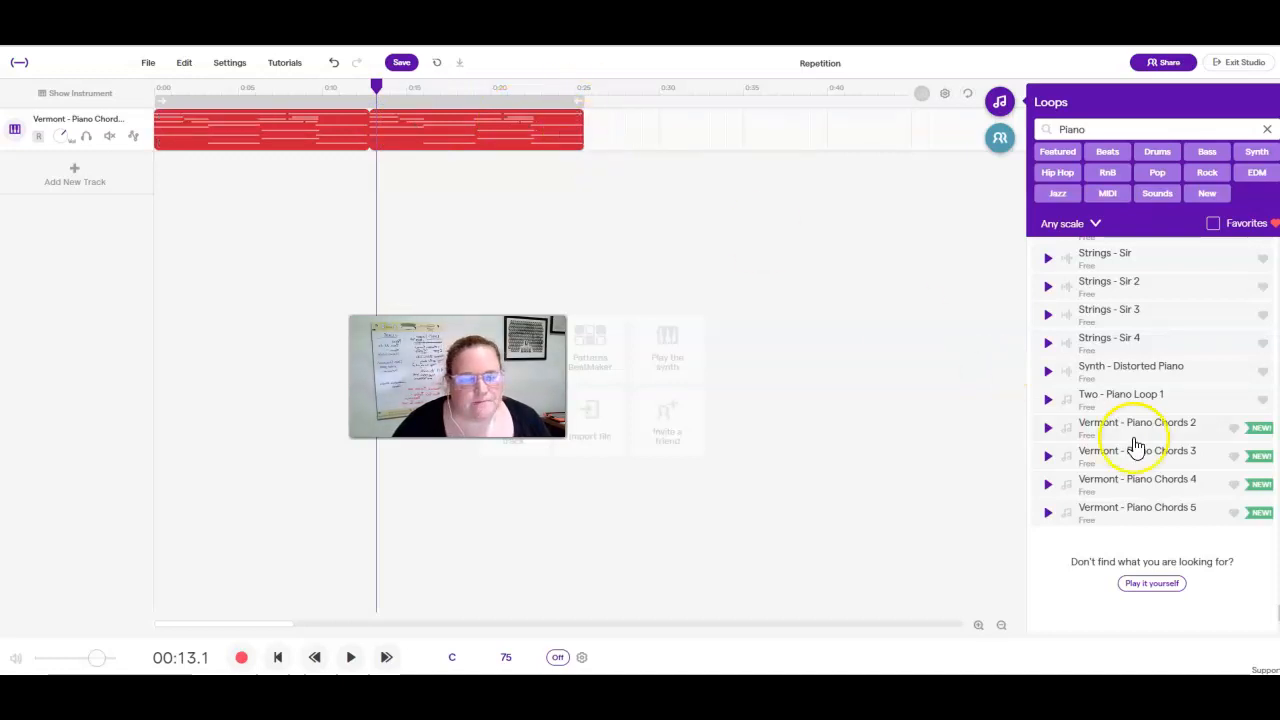
Preview the piano loops Raccoon - Sliced Pattern 4B, 4A and 3B, returning to 4A.
scroll(1225, 452, "up", 5)
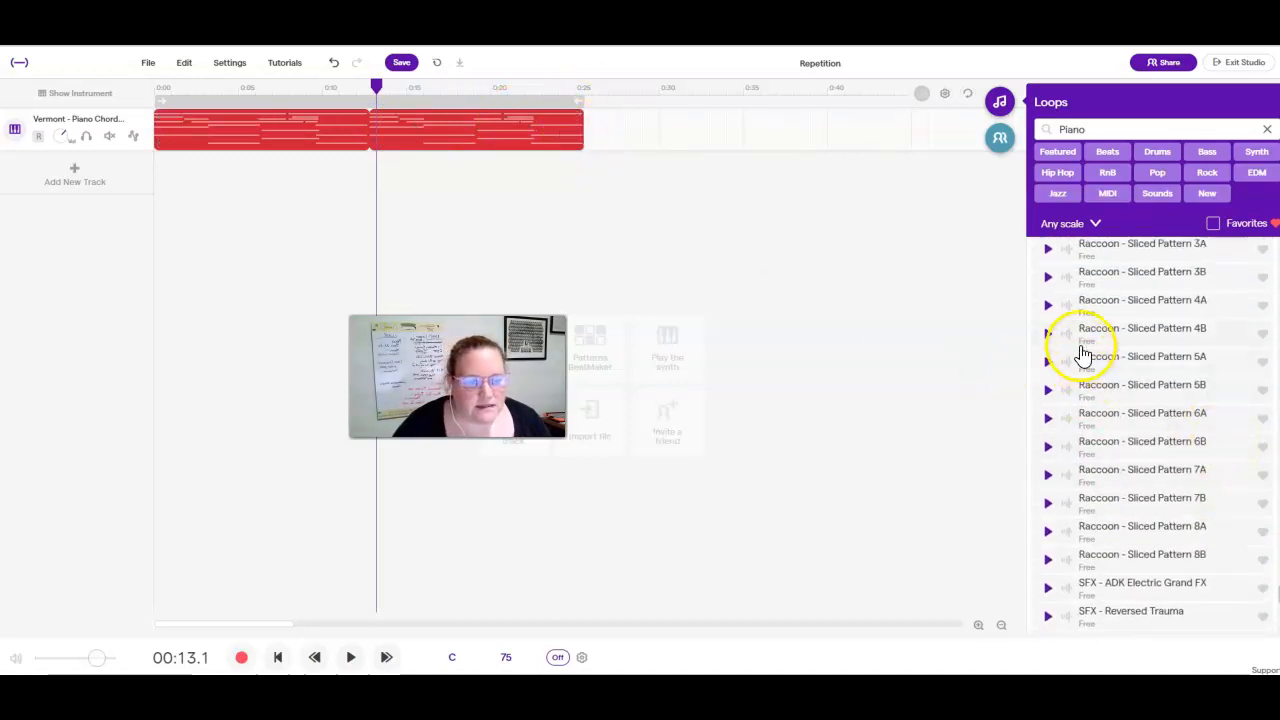
left_click(1044, 340)
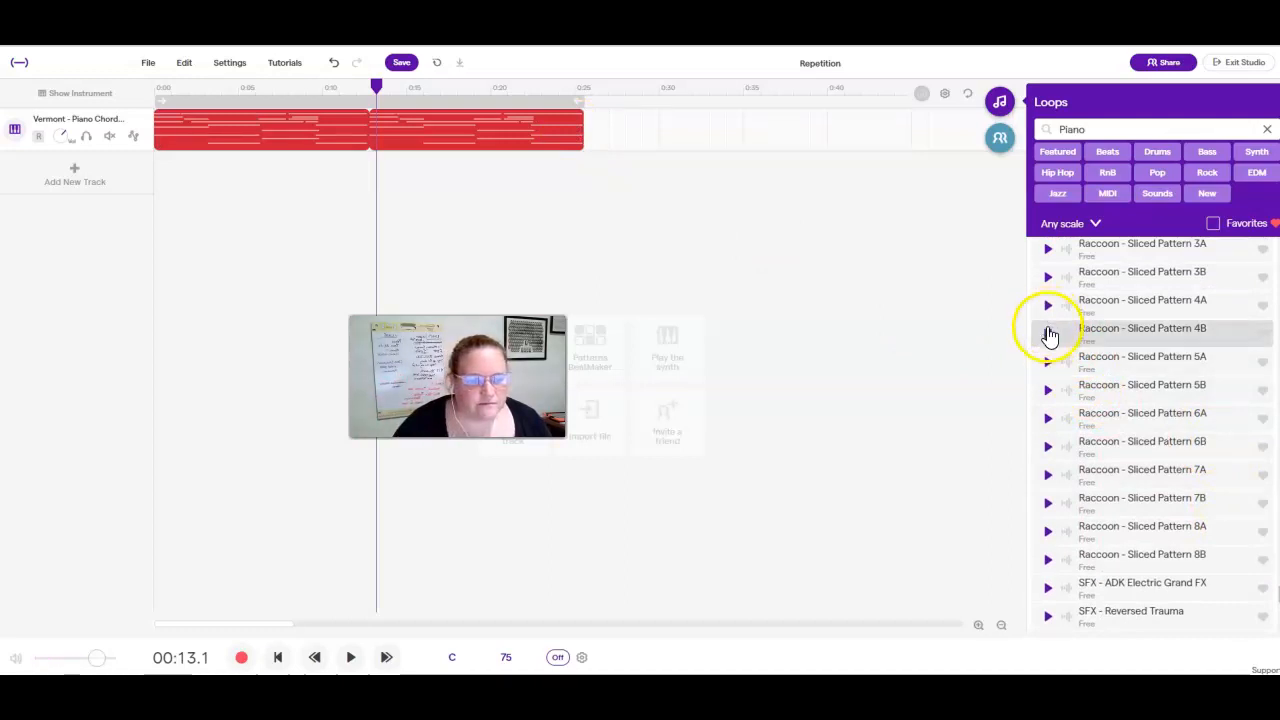
left_click(1047, 304)
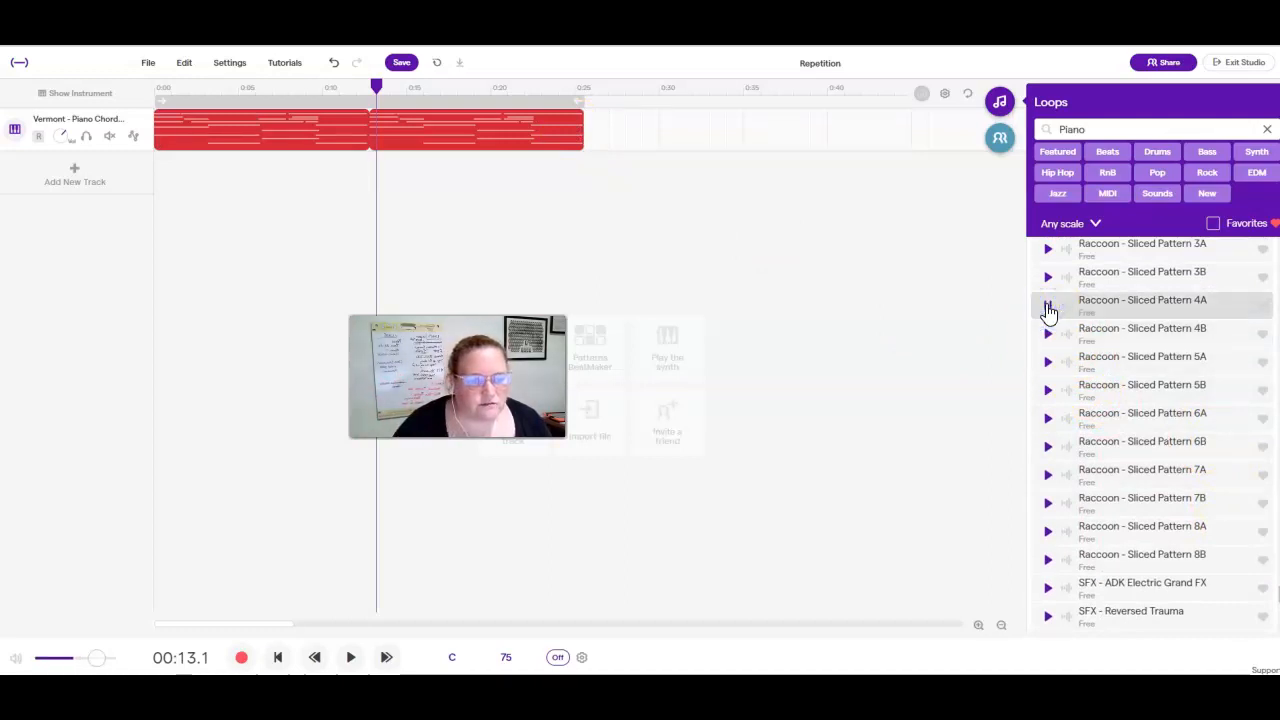
left_click(1047, 279)
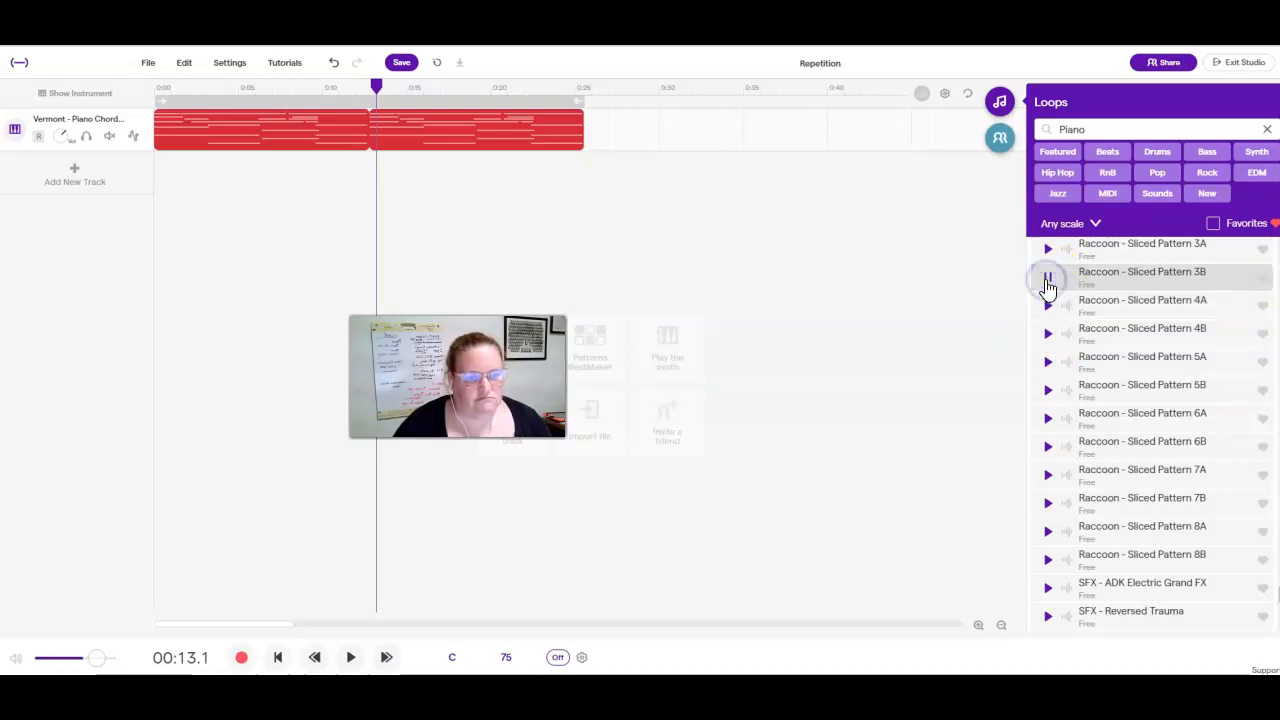
left_click(1047, 280)
left_click(1048, 305)
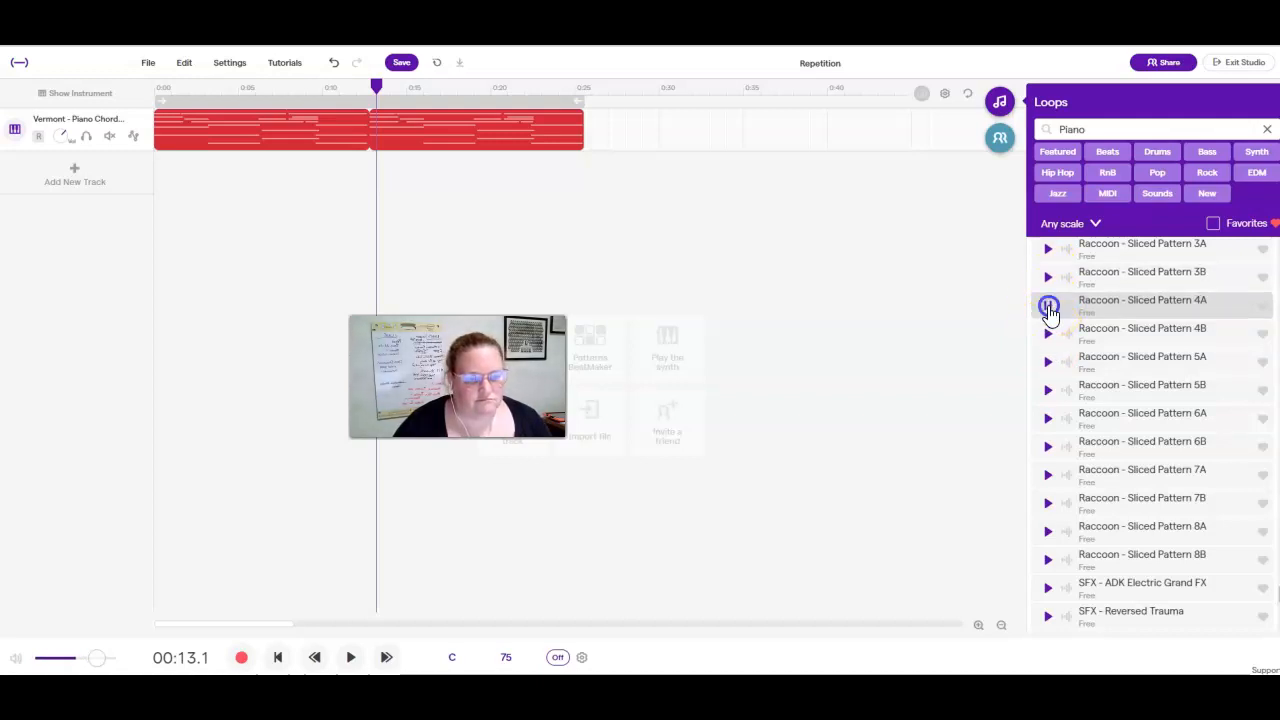
Try Raccoon - Sliced Pattern 4A on a second track from about 0:11 against the piano chords, and delete the clip.
left_click_drag(1050, 314, 349, 221)
left_click_drag(374, 87, 315, 87)
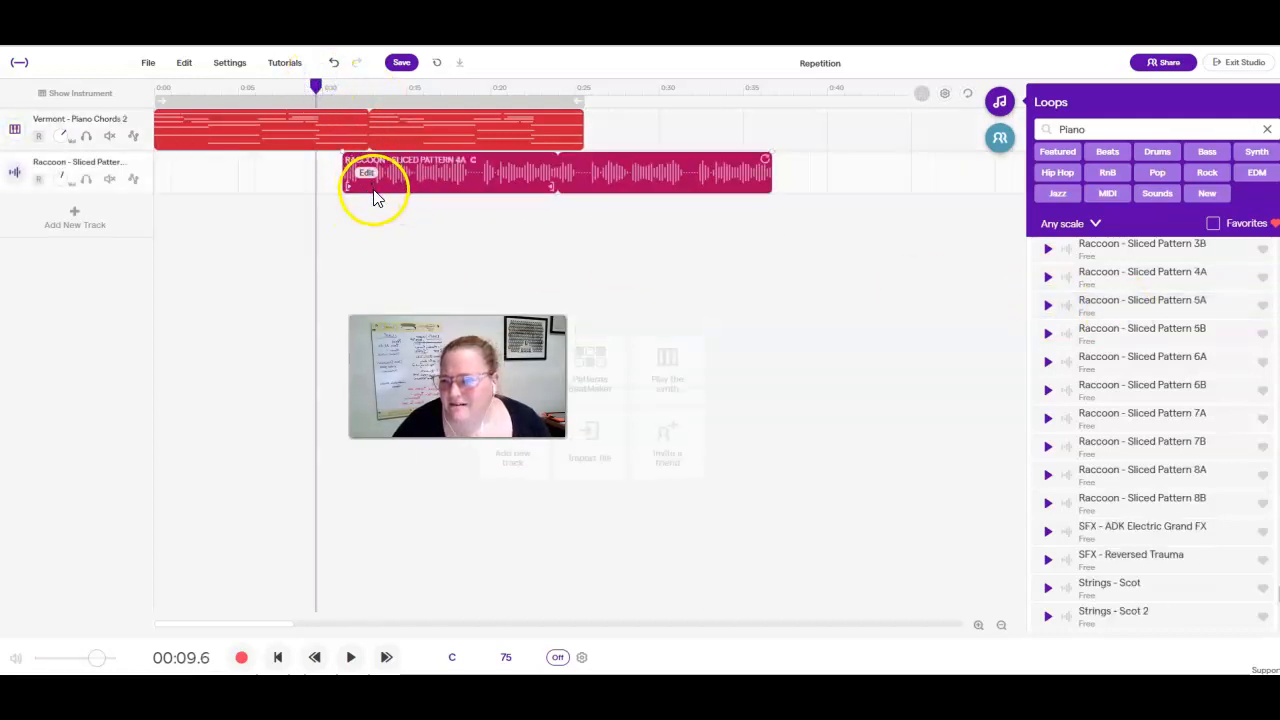
left_click(352, 660)
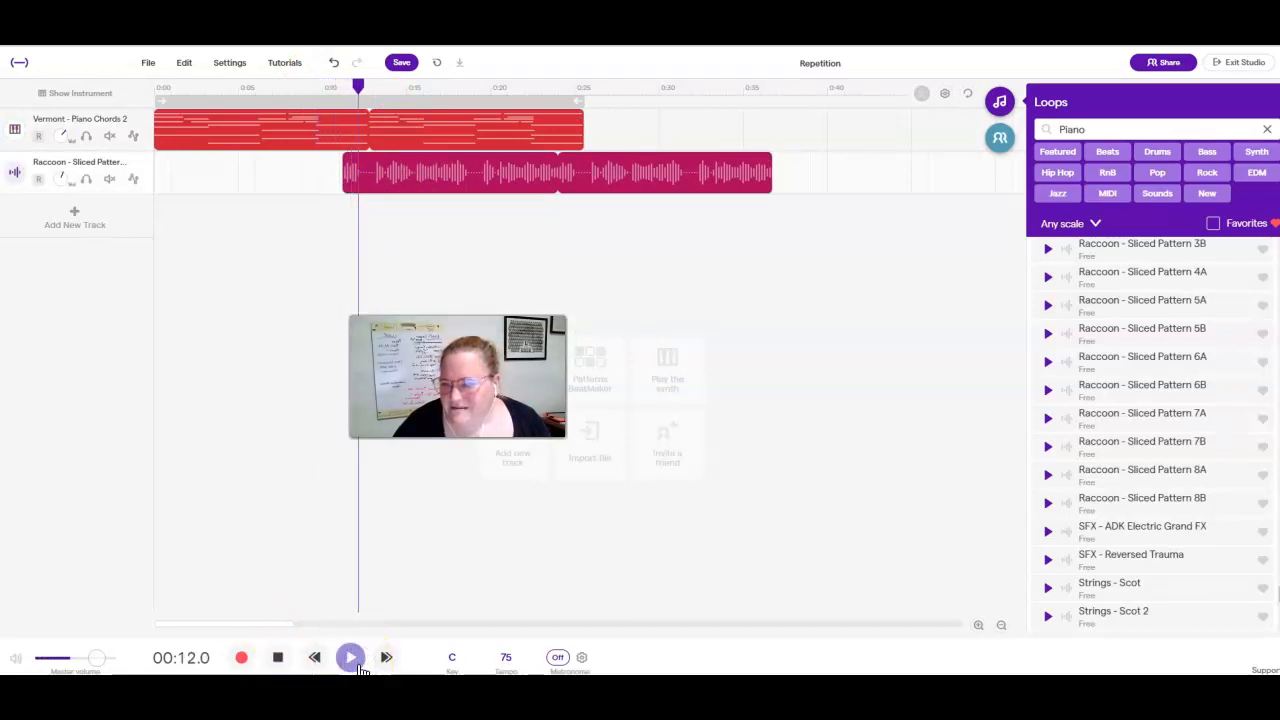
left_click(350, 657)
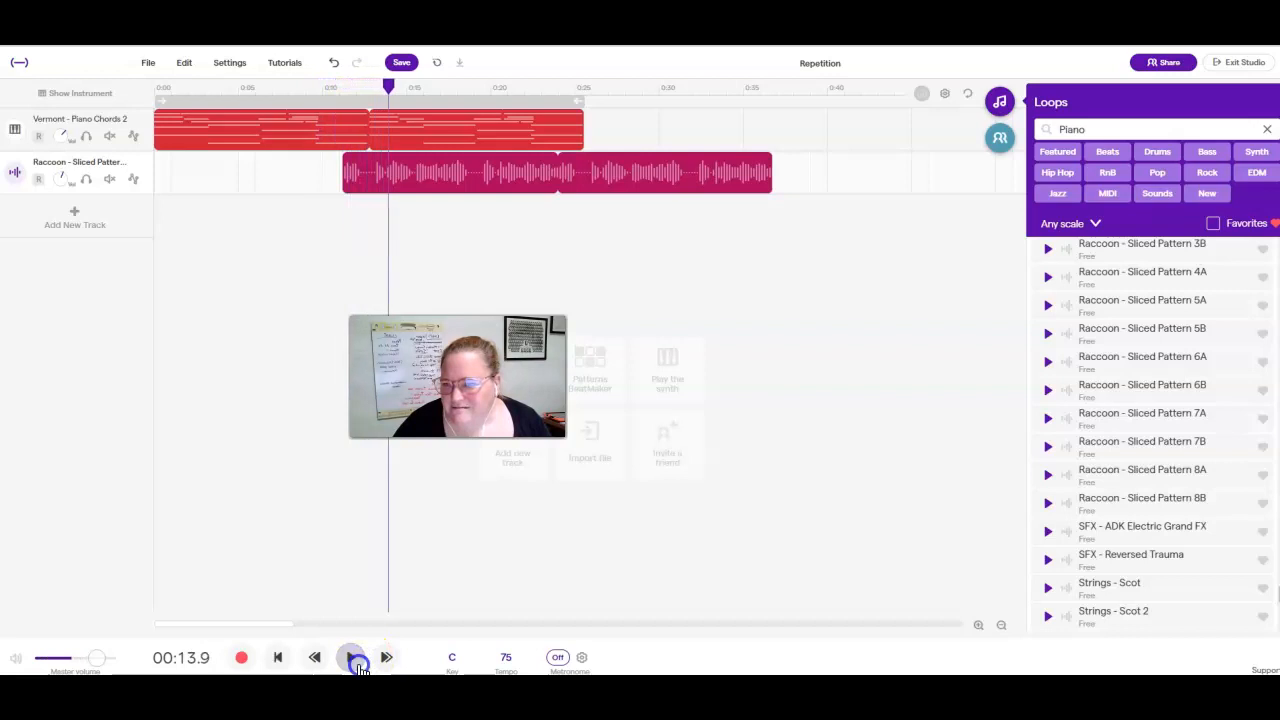
left_click(598, 194)
key("Delete")
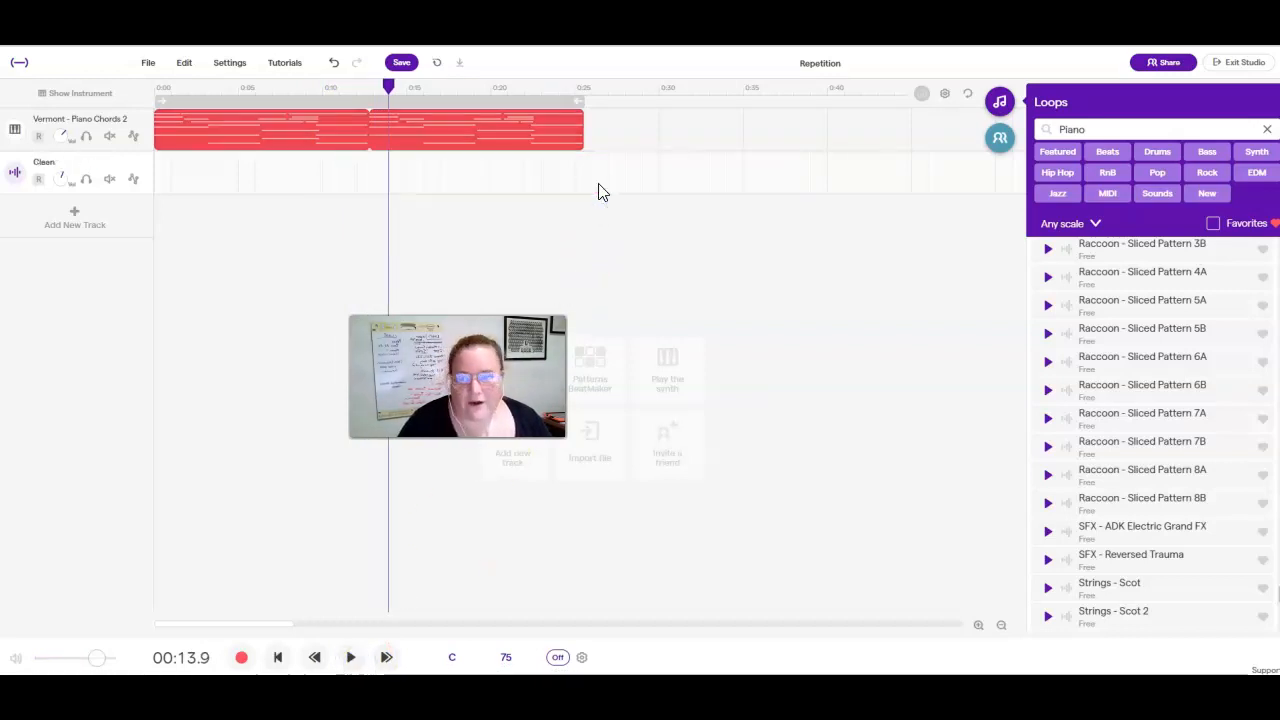
Copy the Vermont - Piano Chords 2 clip and paste it on the same track at 0:28.
left_click(378, 143)
left_click(350, 143)
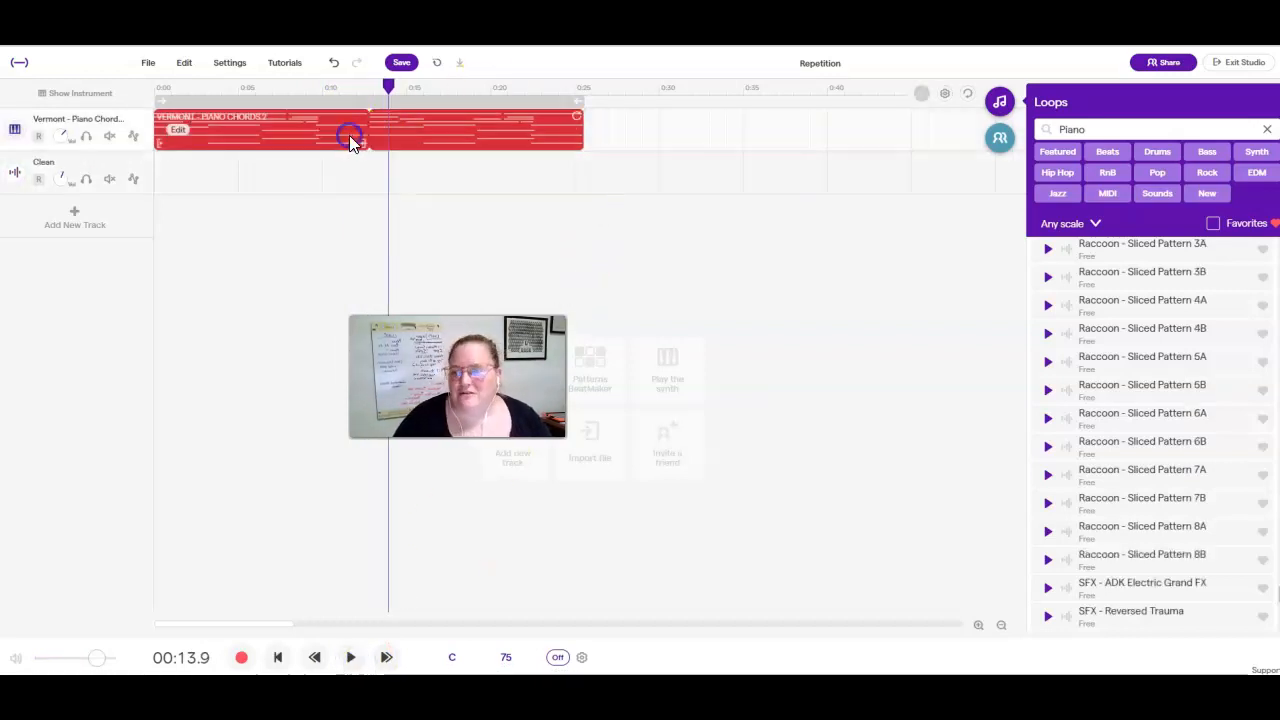
left_click(274, 171)
left_click(276, 134)
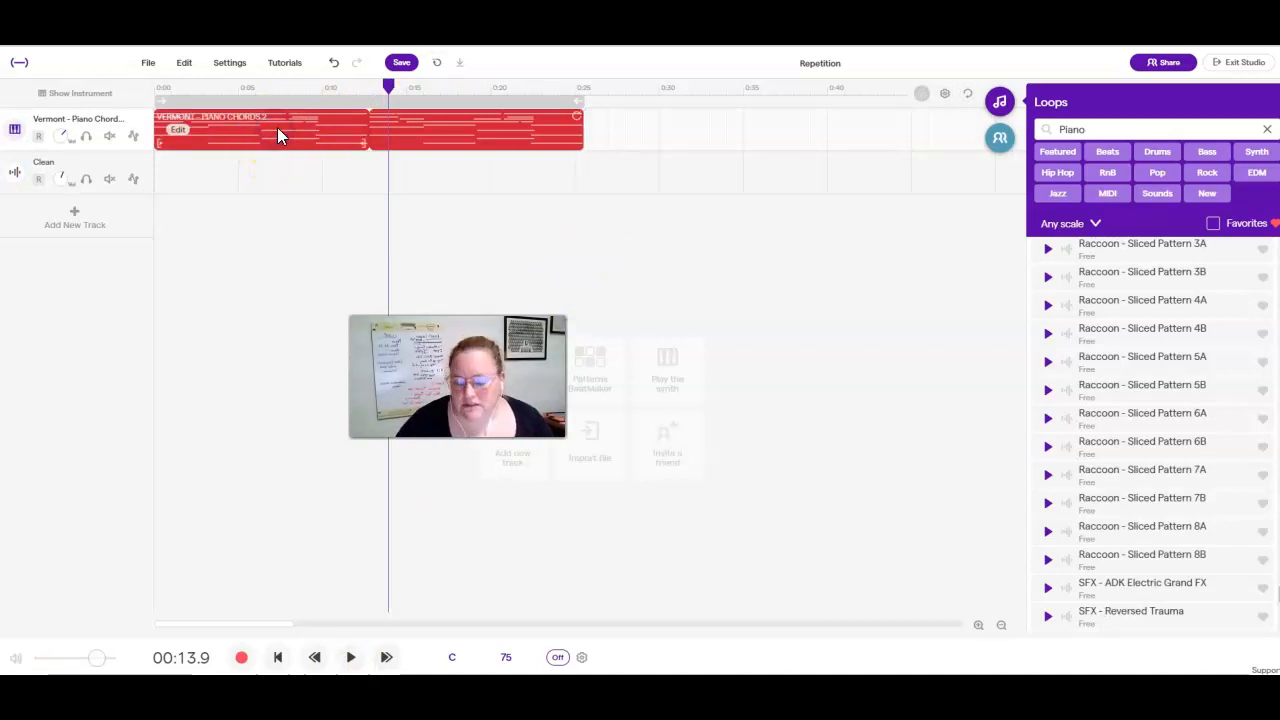
right_click(277, 133)
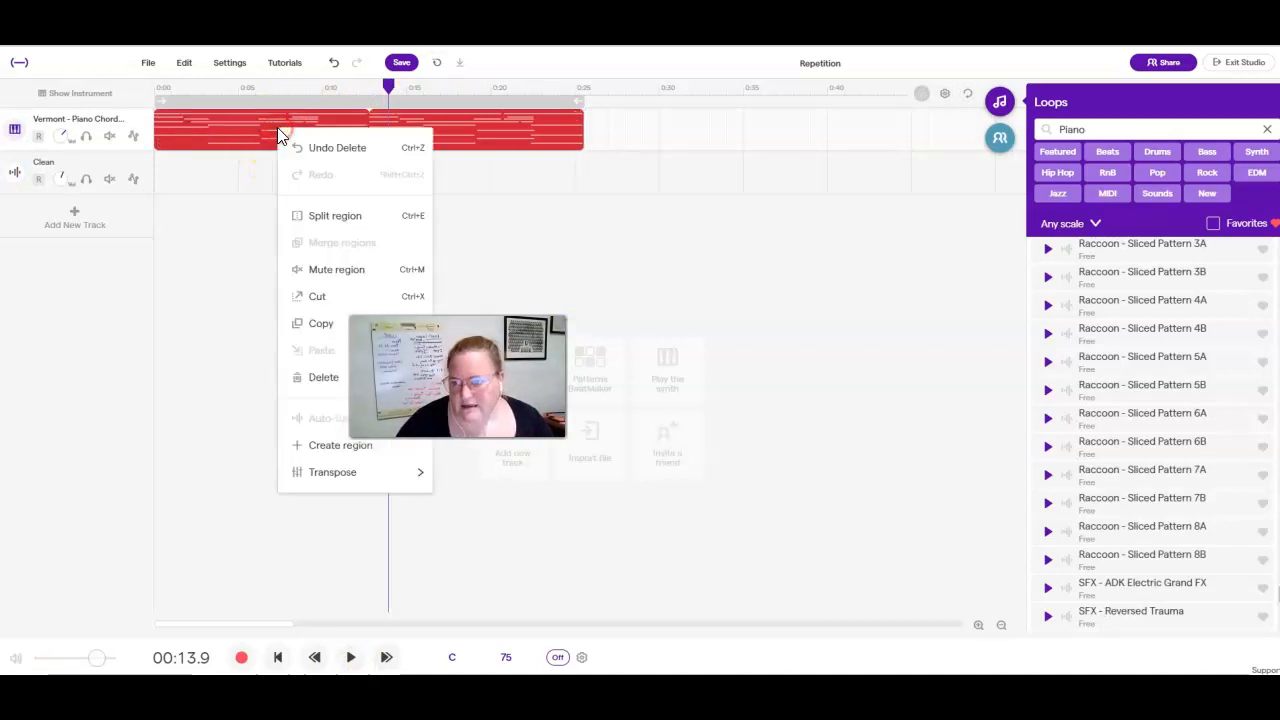
left_click(317, 322)
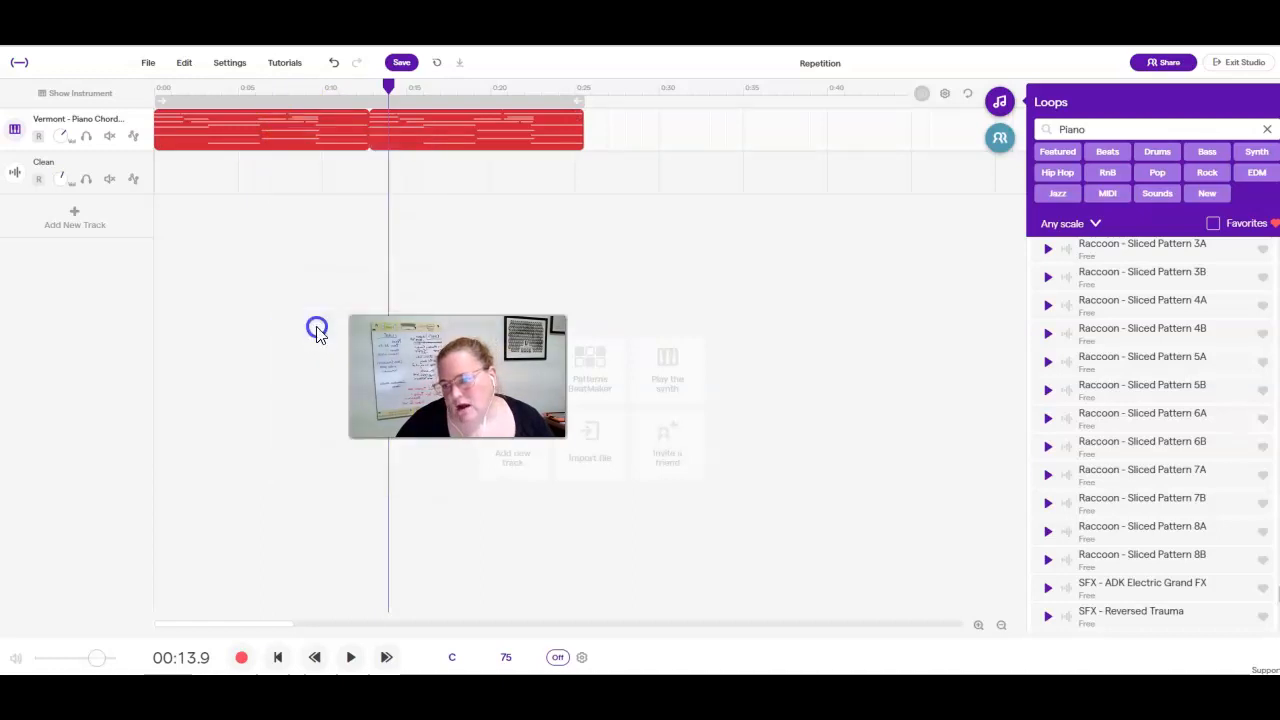
left_click(626, 120)
right_click(626, 120)
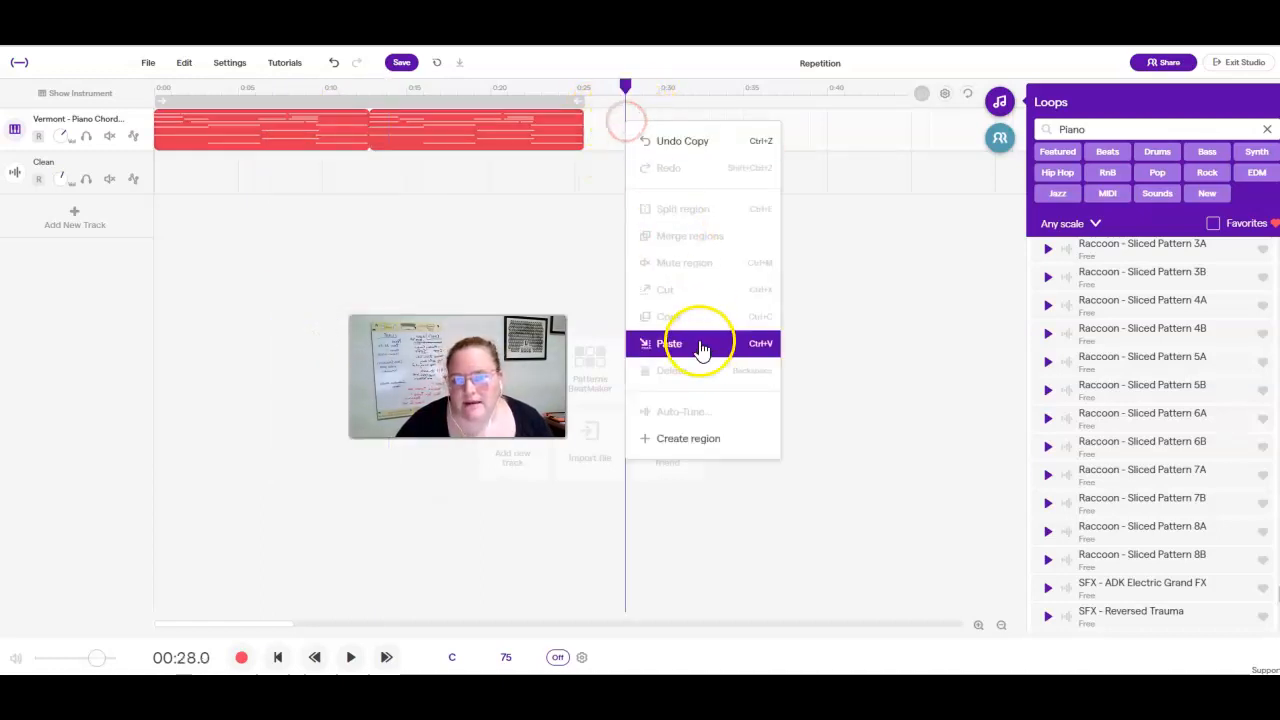
left_click(669, 343)
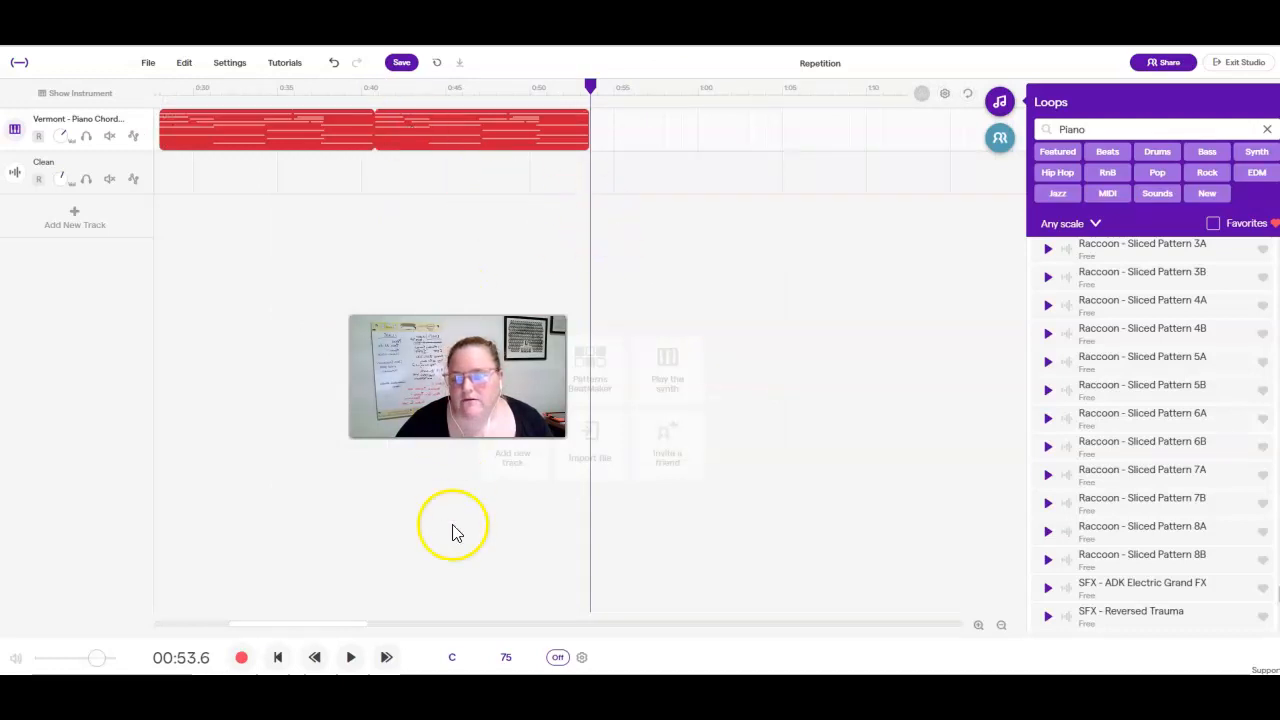
Paste a third copy of the piano chords clip at about 0:56, leaving a short gap after the second.
left_click_drag(362, 626, 309, 628)
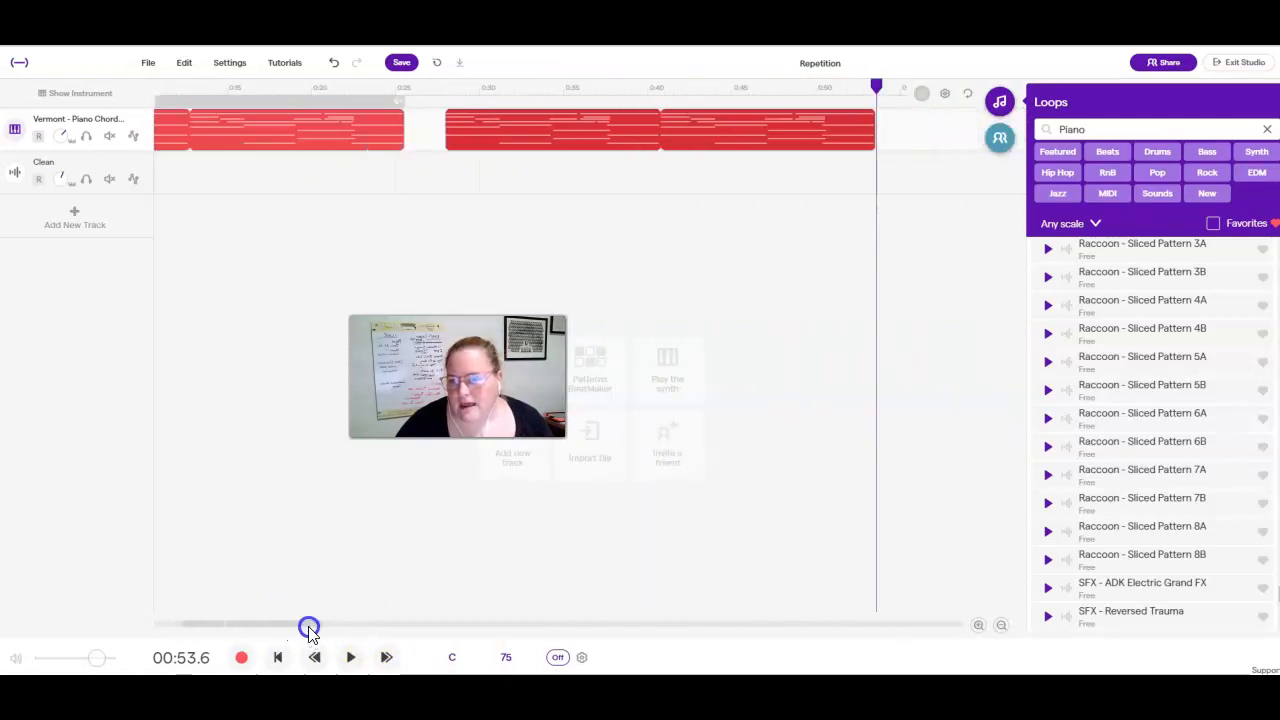
left_click(424, 624)
left_click_drag(377, 625, 314, 620)
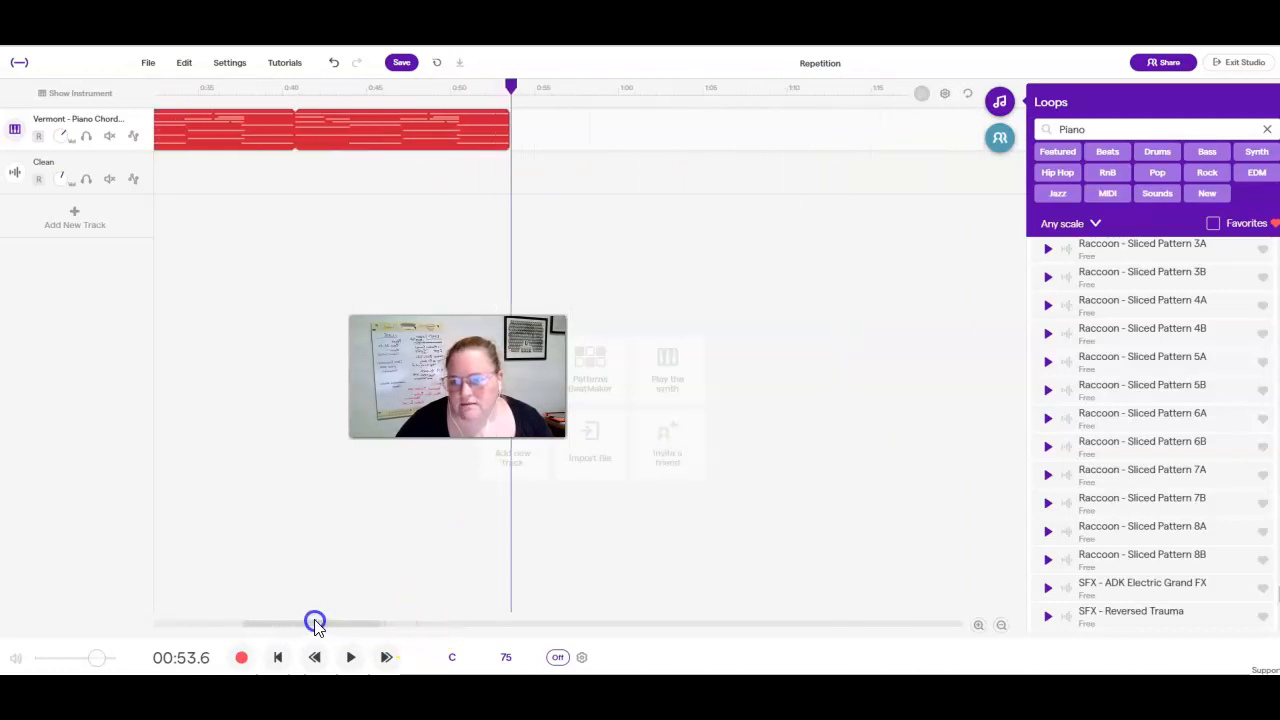
left_click(551, 133)
key("ctrl+v")
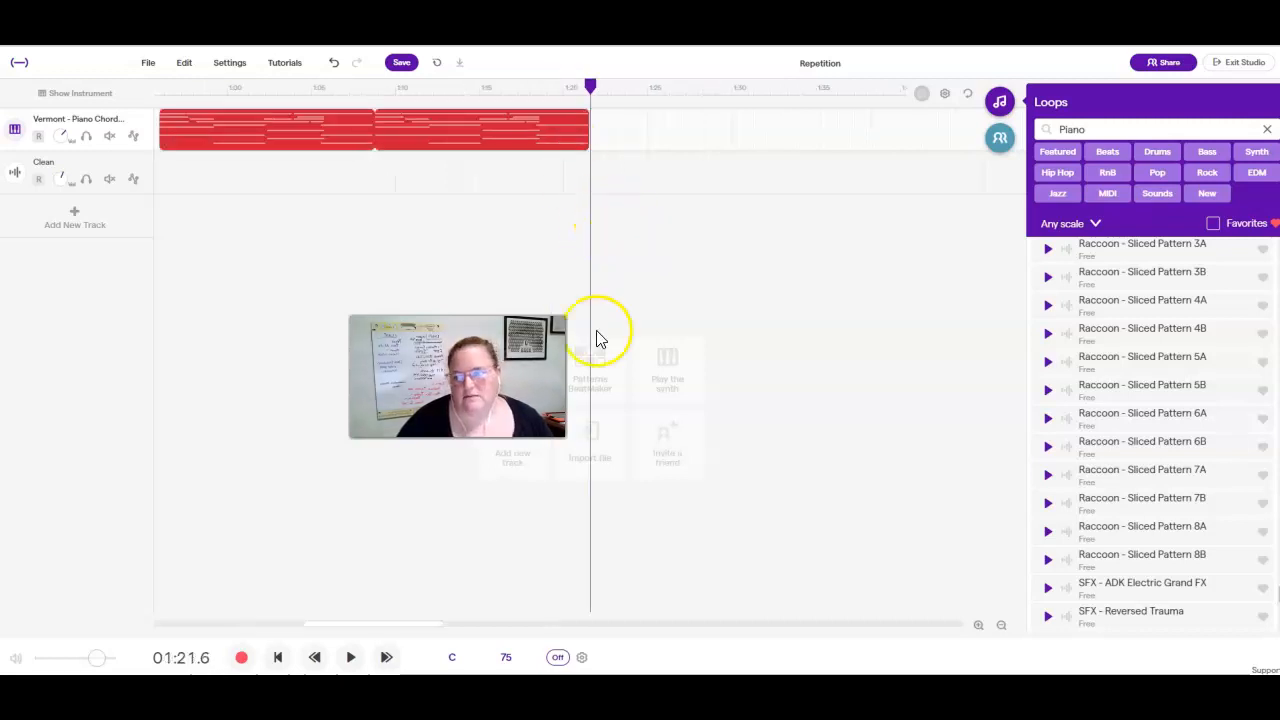
Return the playhead to the start of the song.
left_click_drag(423, 625, 379, 620)
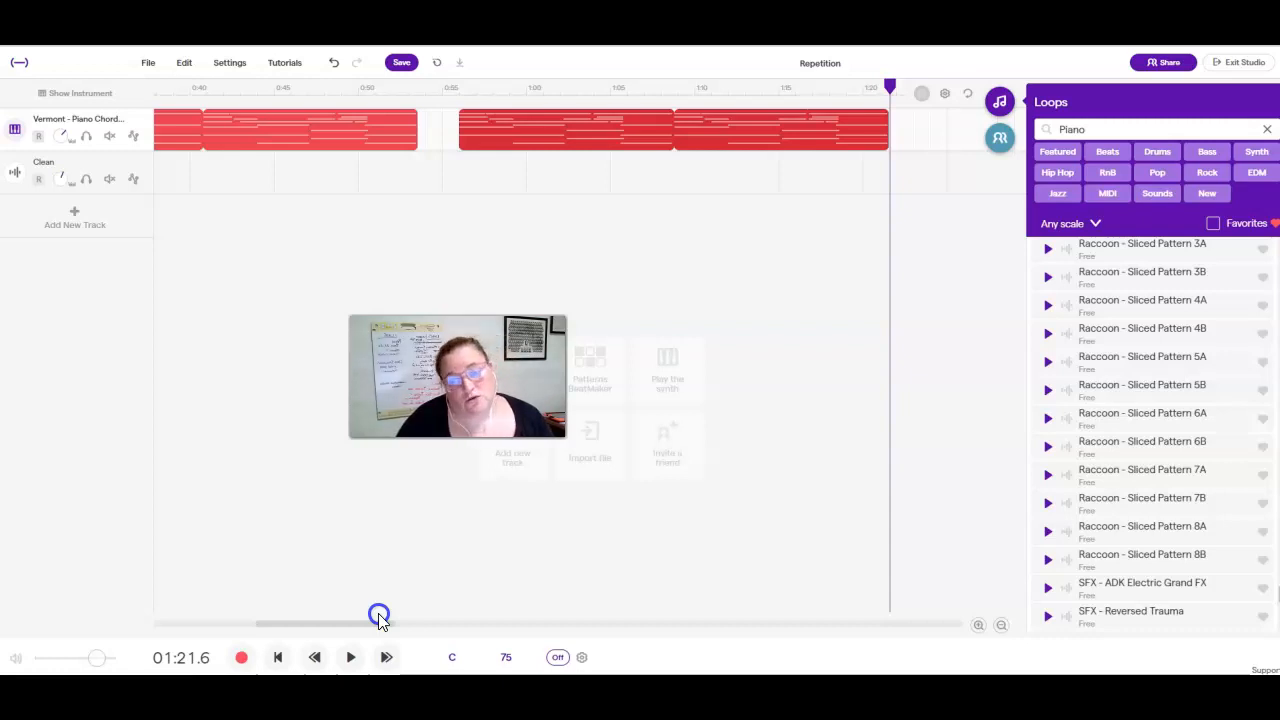
left_click_drag(379, 617, 239, 614)
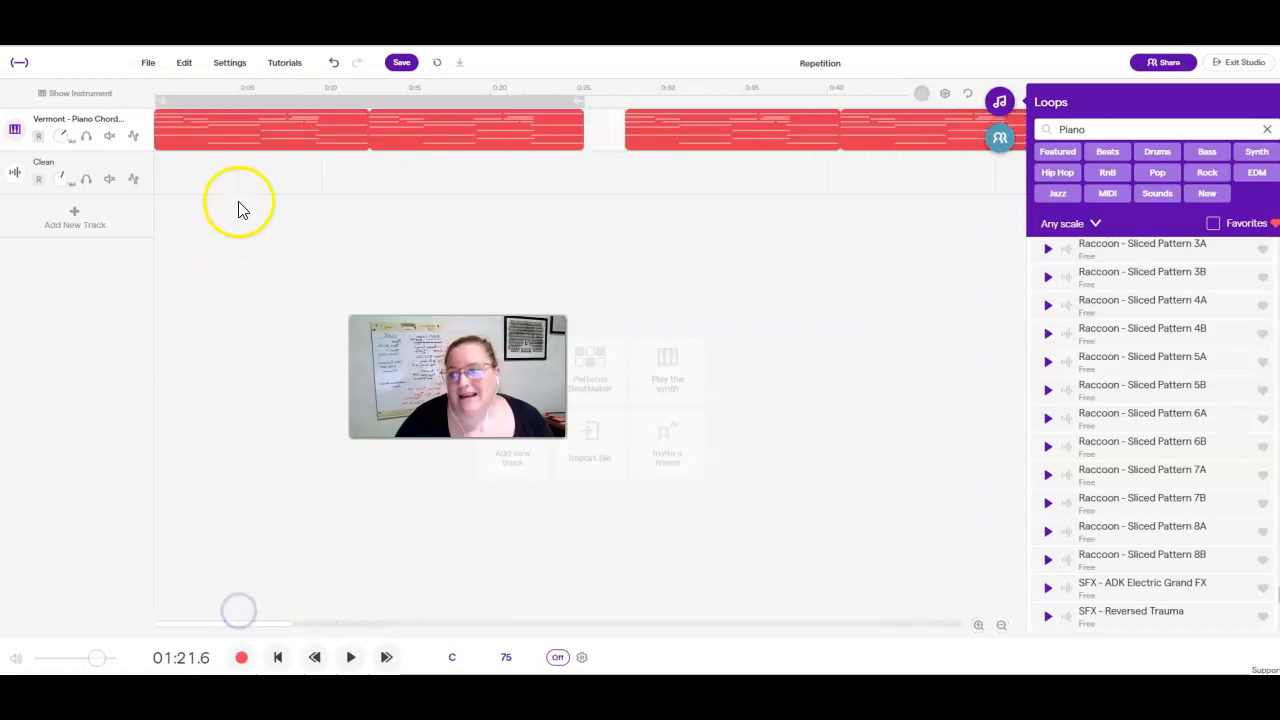
left_click(280, 657)
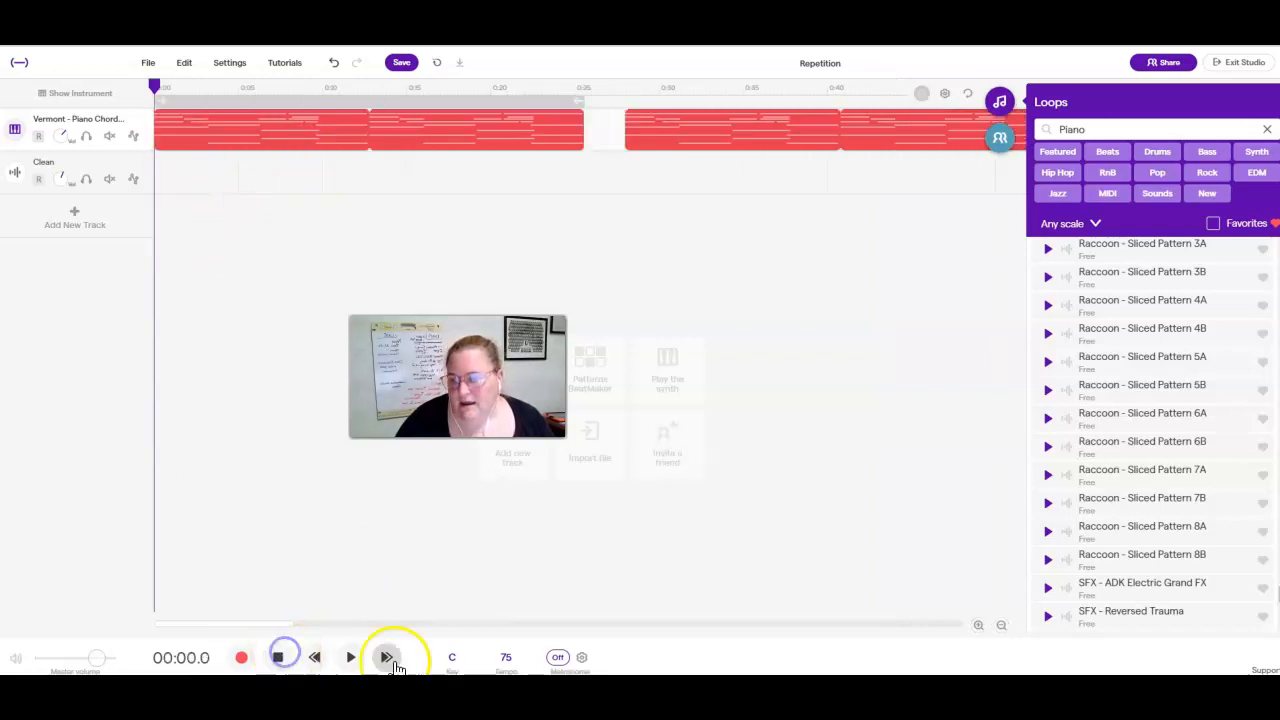
Clear the Piano filter in the loop library and show the Rock loops instead.
scroll(1145, 410, "up", 20)
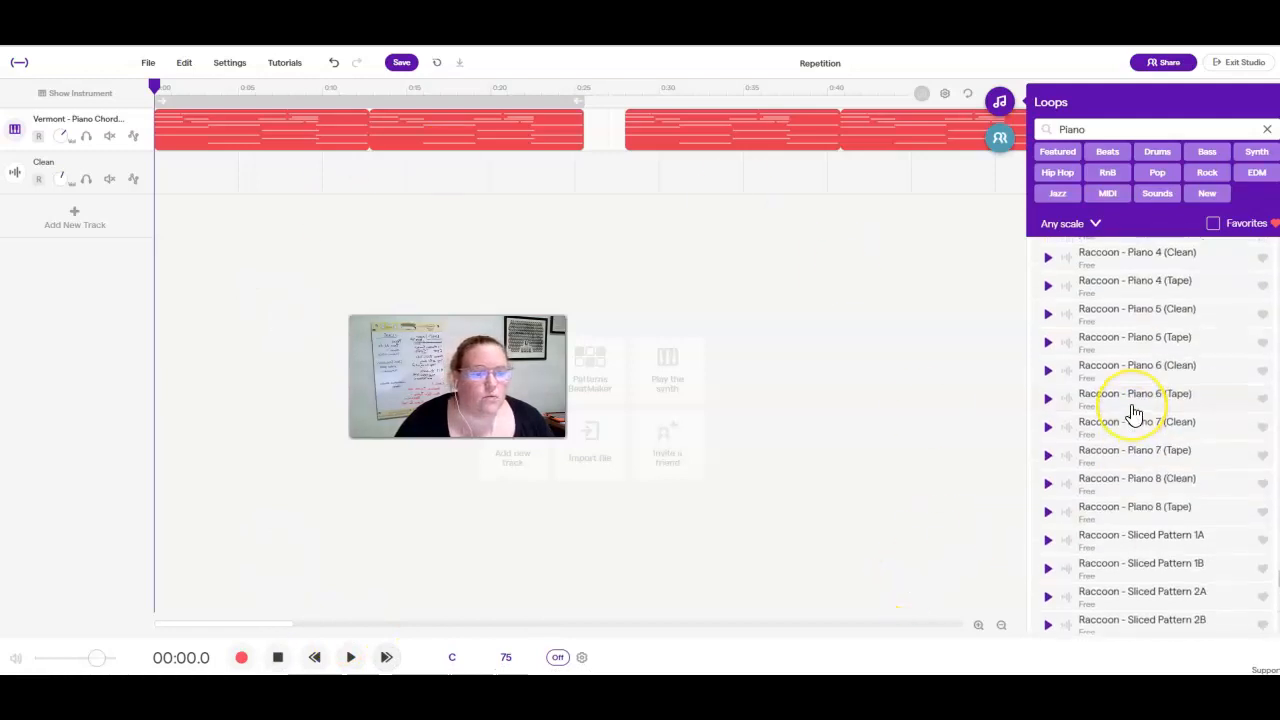
scroll(1135, 413, "up", 15)
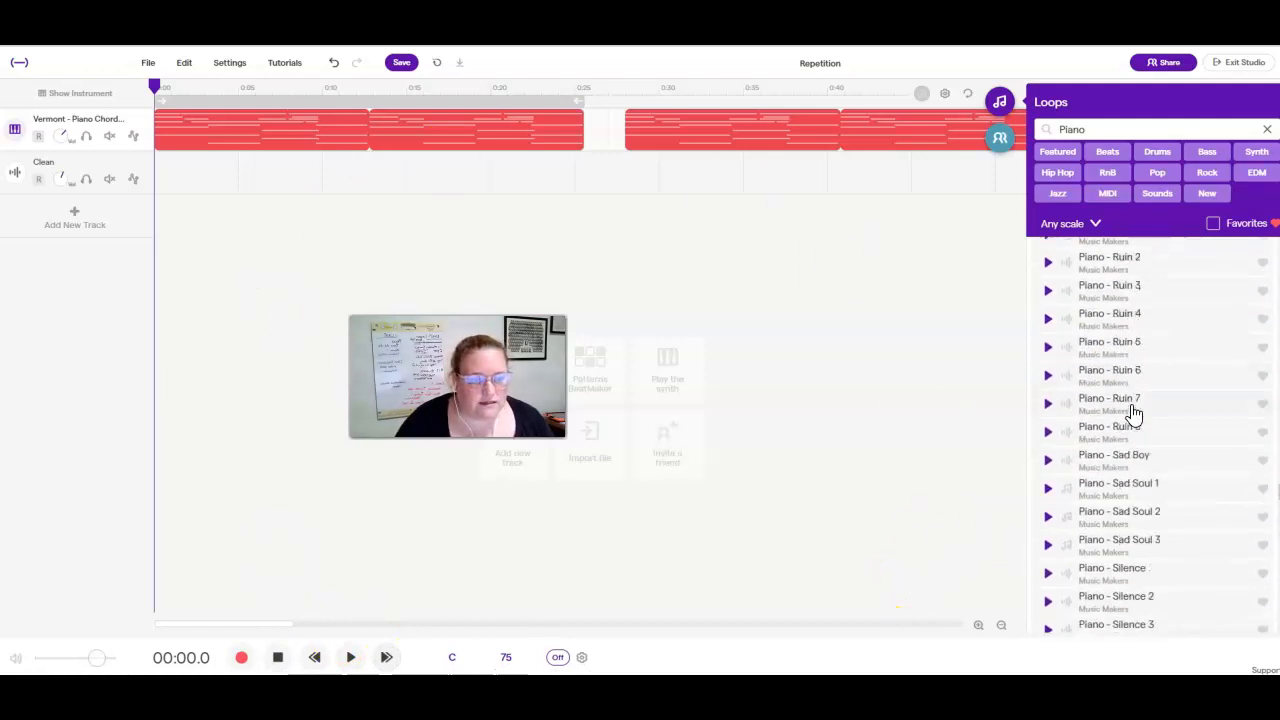
left_click(1267, 129)
left_click(1062, 196)
left_click(1267, 129)
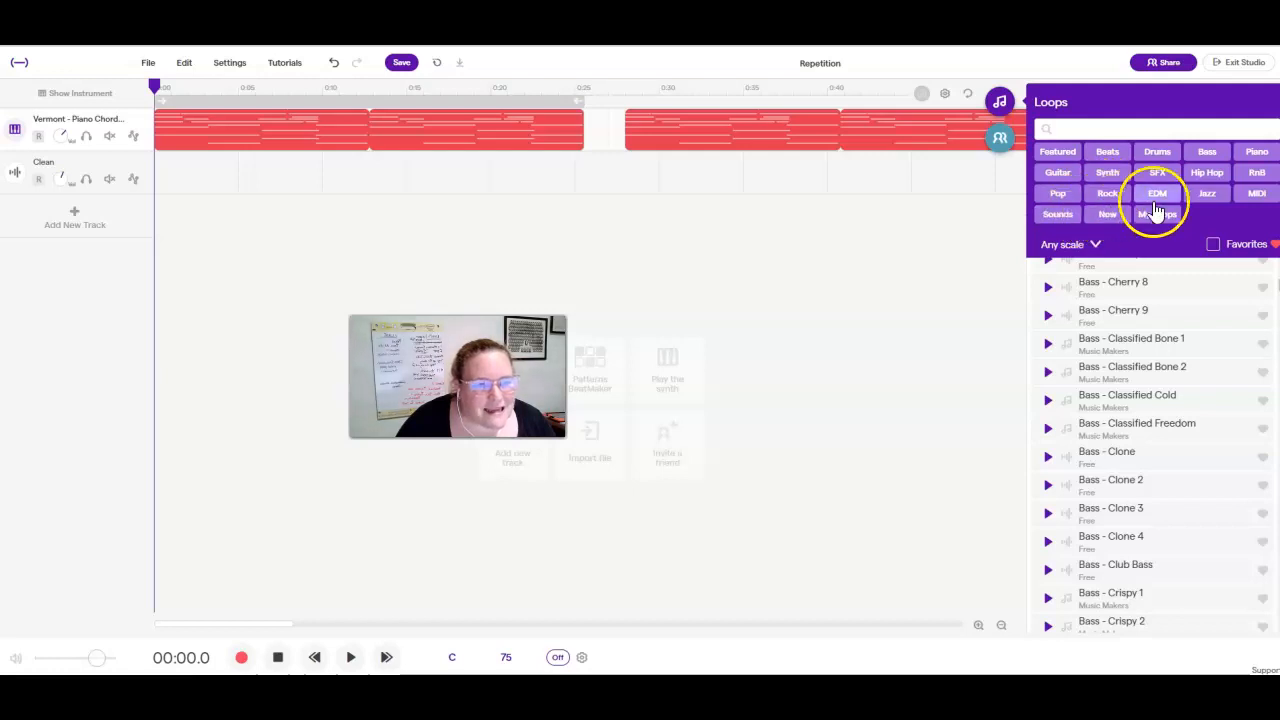
left_click(1107, 193)
Preview Drums - Dew 4 and Drums - Dew 3, and place Dew 3 on the second track from the start of the song.
scroll(1155, 420, "down", 5)
scroll(1148, 425, "down", 5)
left_click(1048, 395)
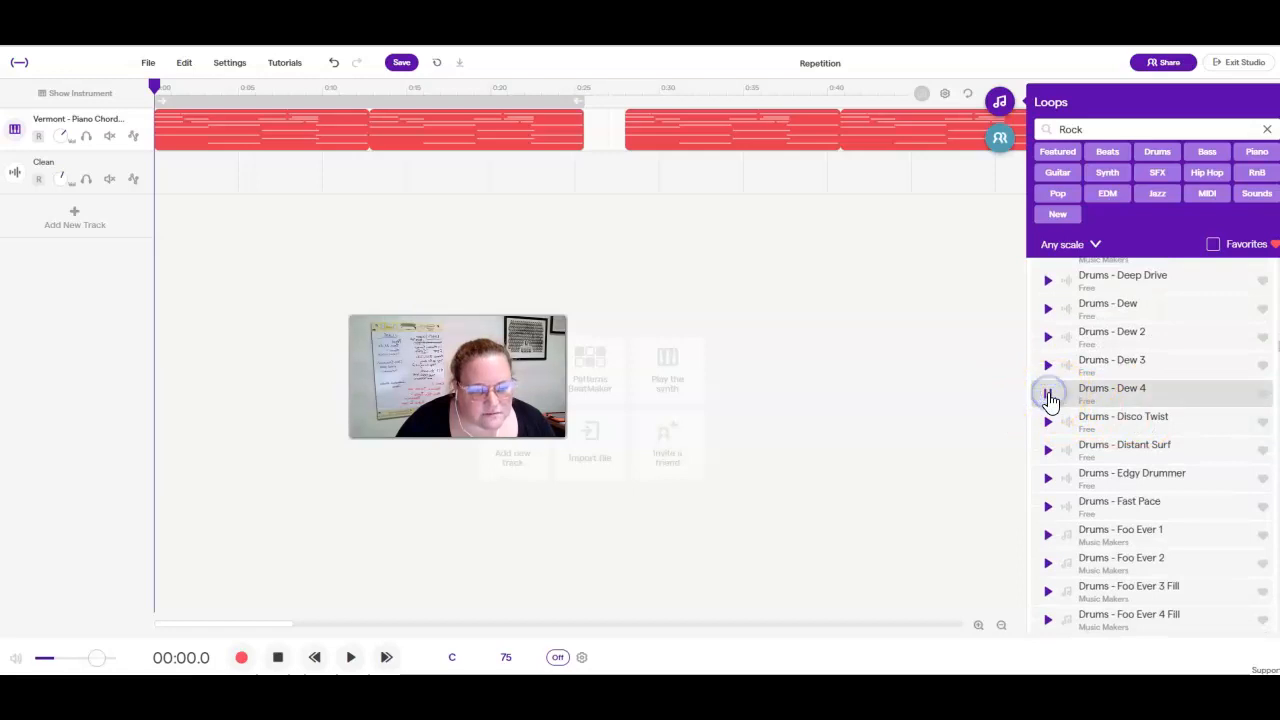
left_click(1045, 370)
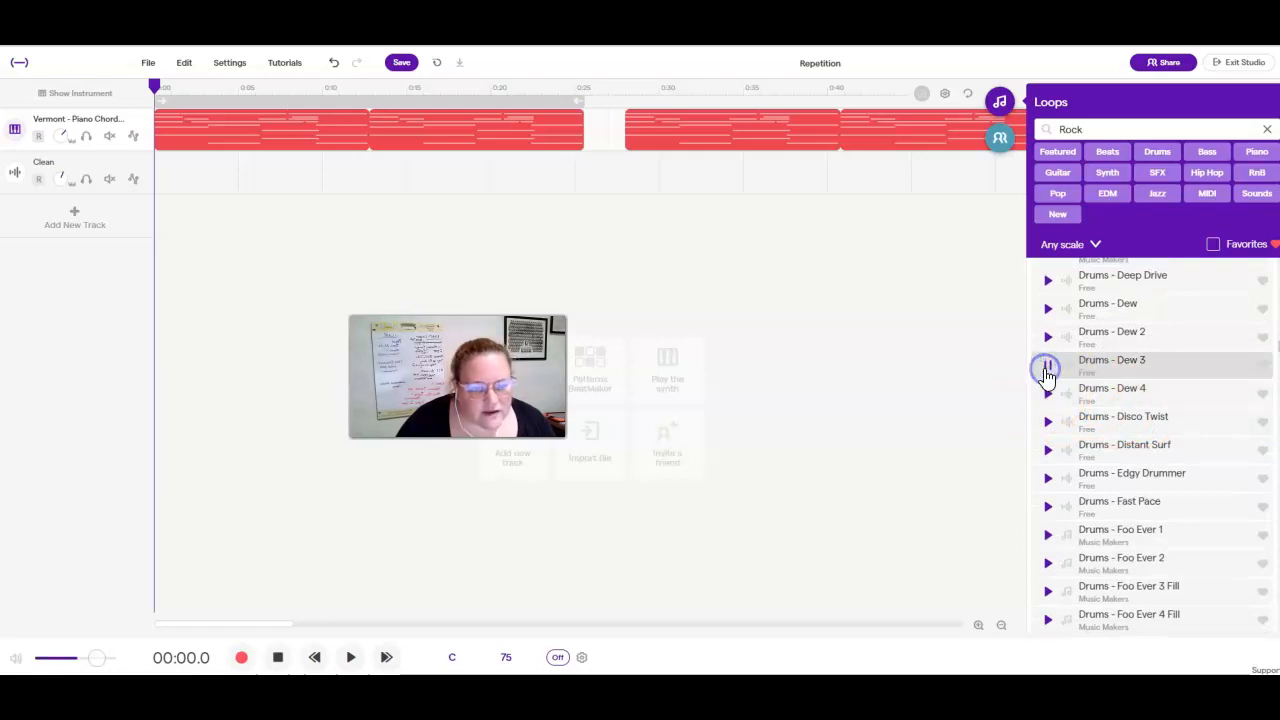
left_click_drag(1088, 375, 161, 184)
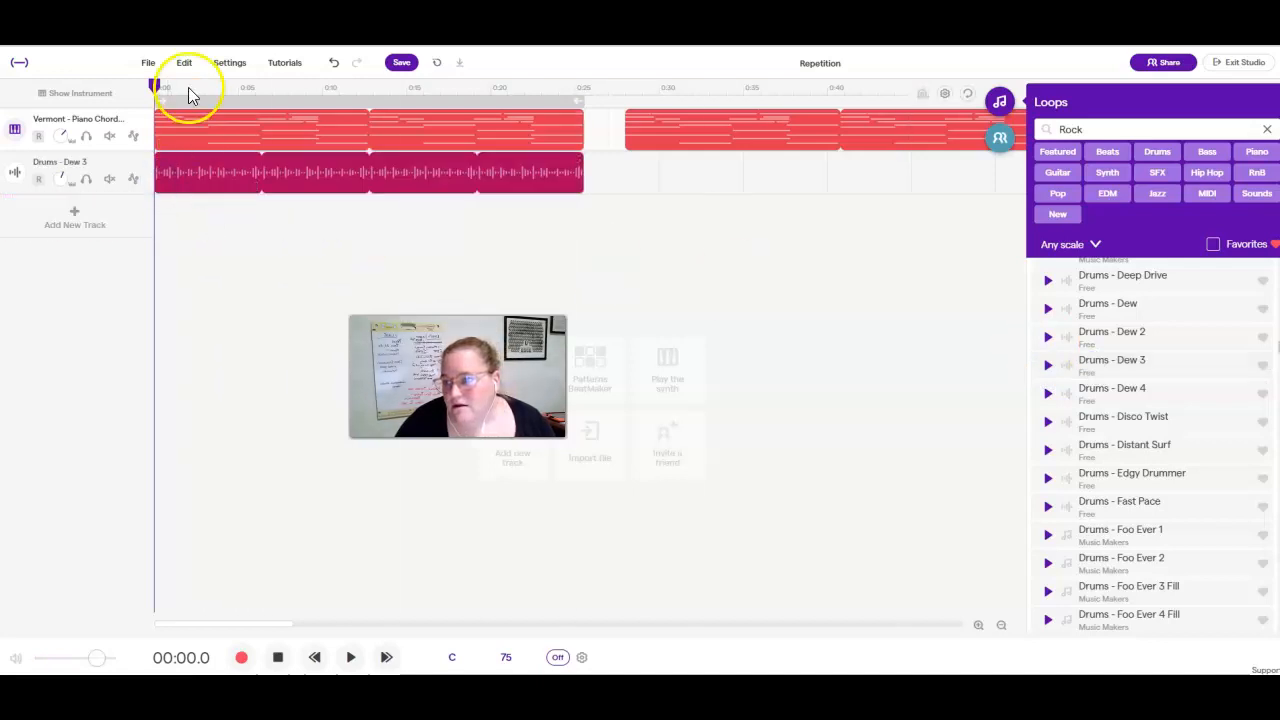
Play the piano and drums together, extend the Drums - Dew 3 clip to about 0:44, and stop playback.
left_click(350, 657)
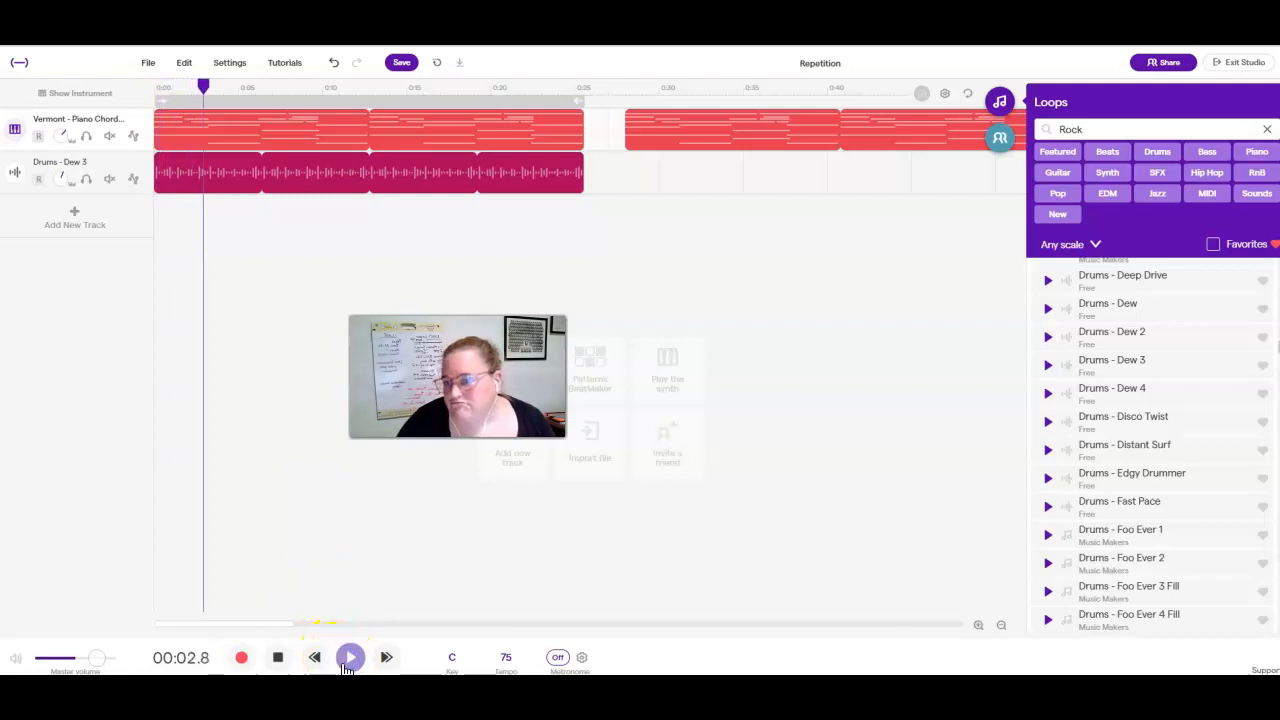
left_click_drag(582, 174, 886, 196)
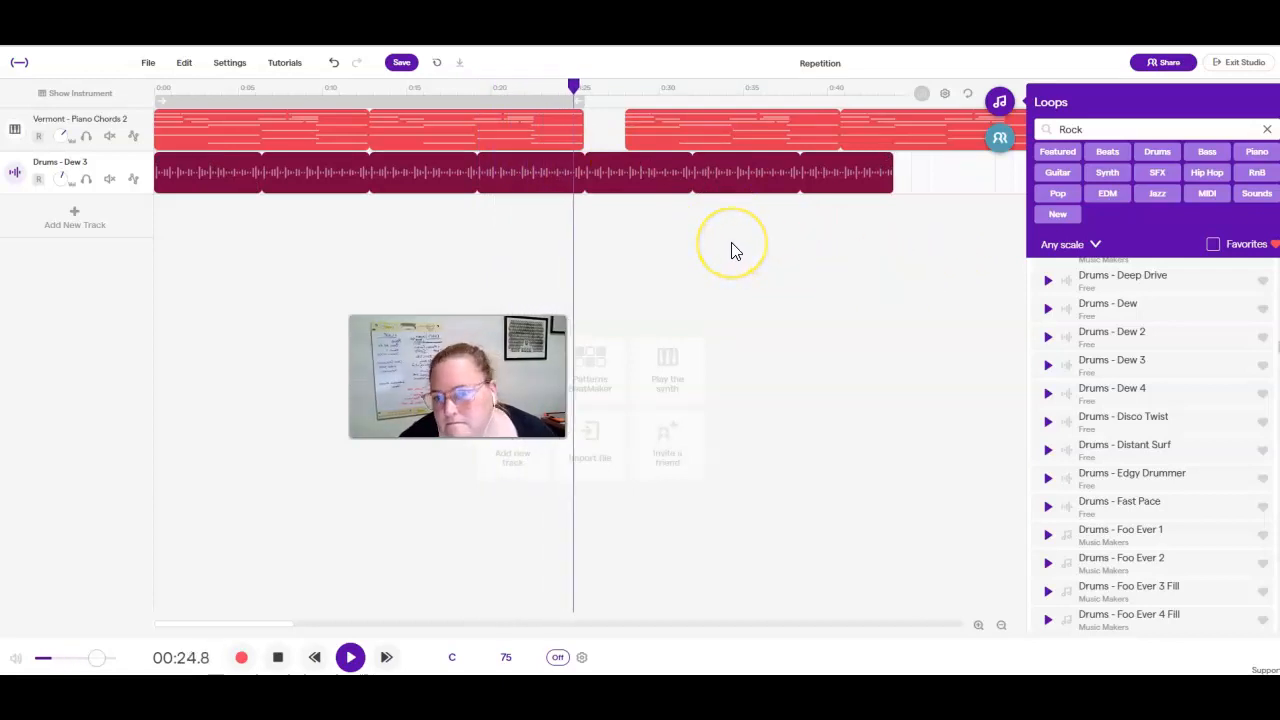
key("space")
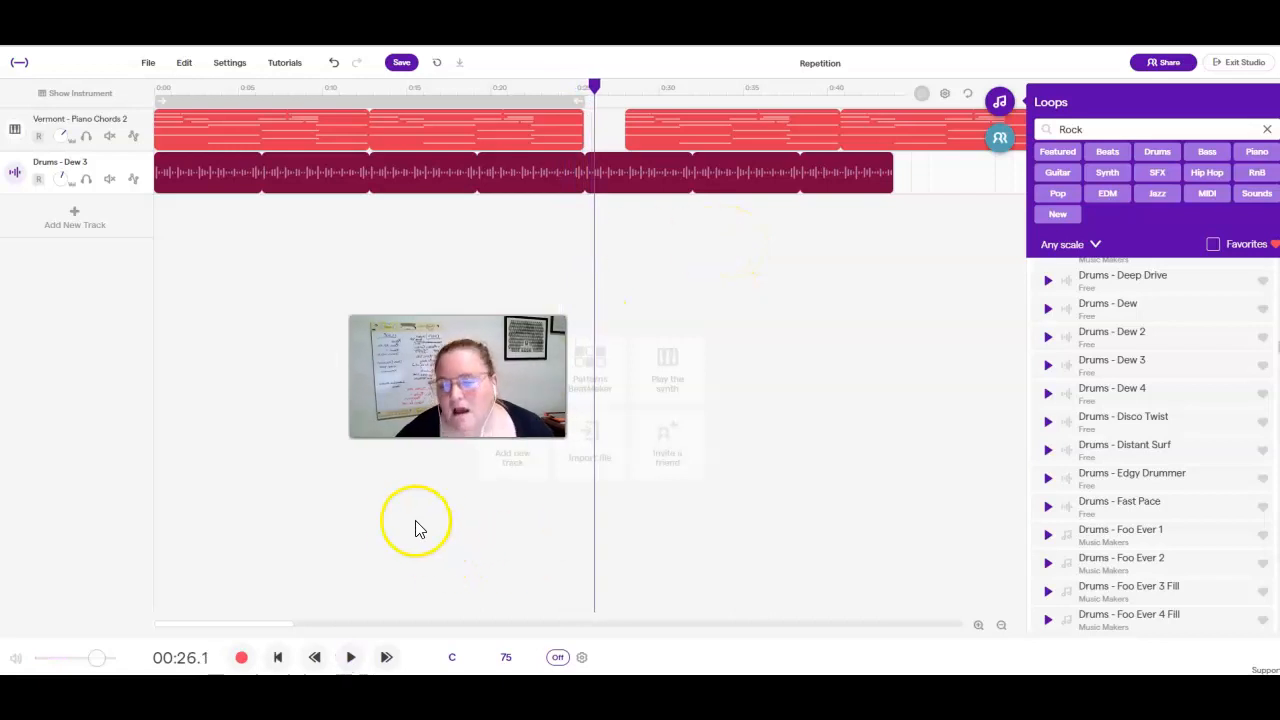
Preview Drums - Dew and Drums - Deep Drive, and place Deep Drive on a new third track from about 0:22.
left_click(1048, 310)
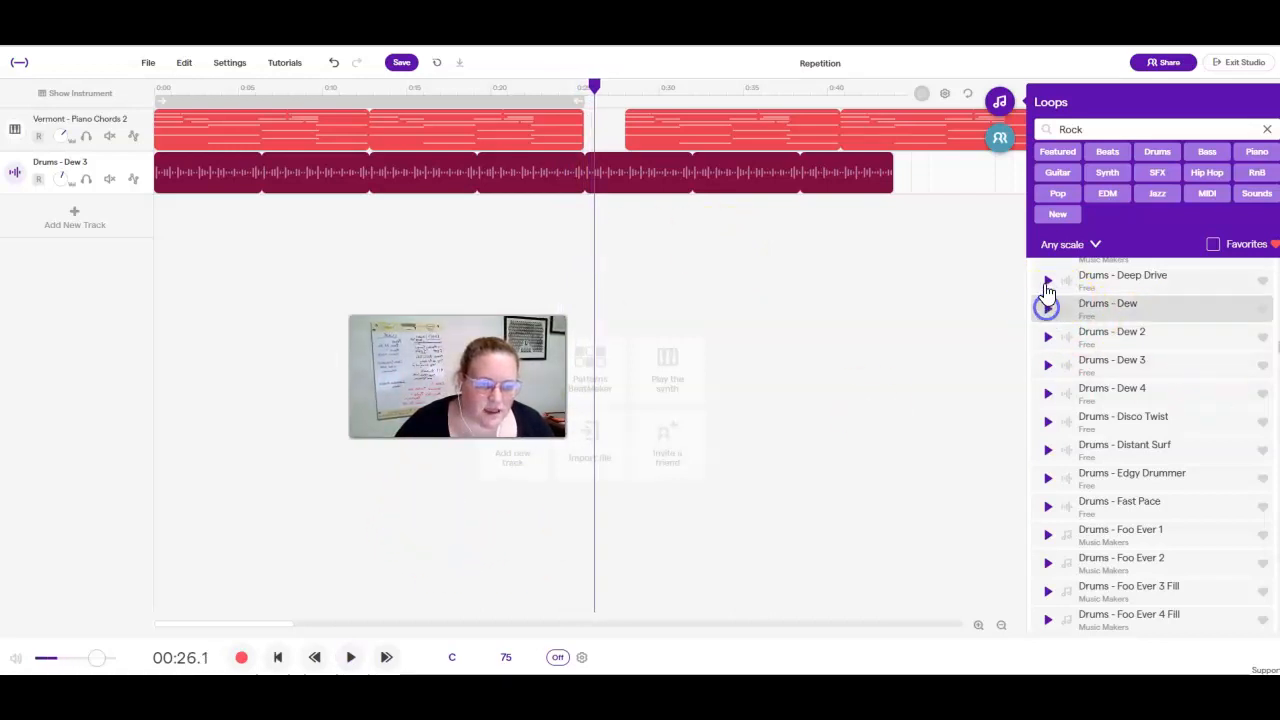
left_click(1047, 284)
left_click_drag(1045, 287, 585, 250)
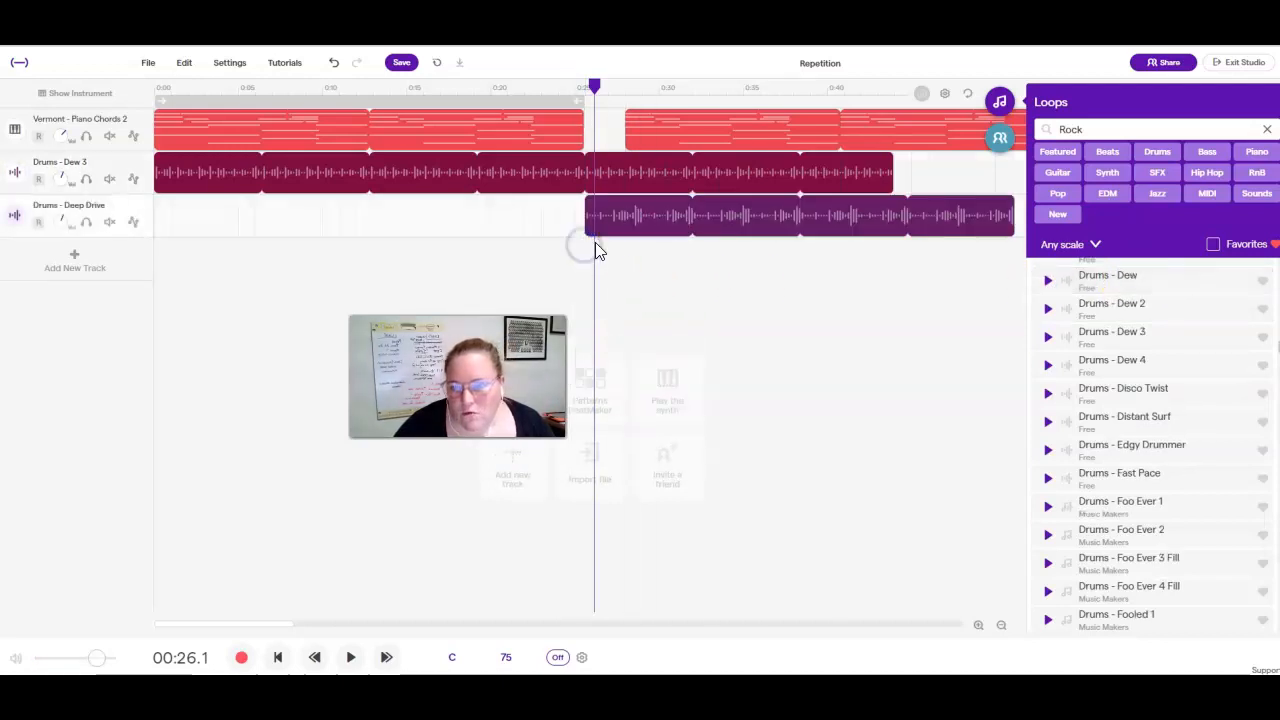
Play the song from about 0:21 to hear Deep Drive overlap Dew 3 and the piano, and stop playback.
left_click(501, 91)
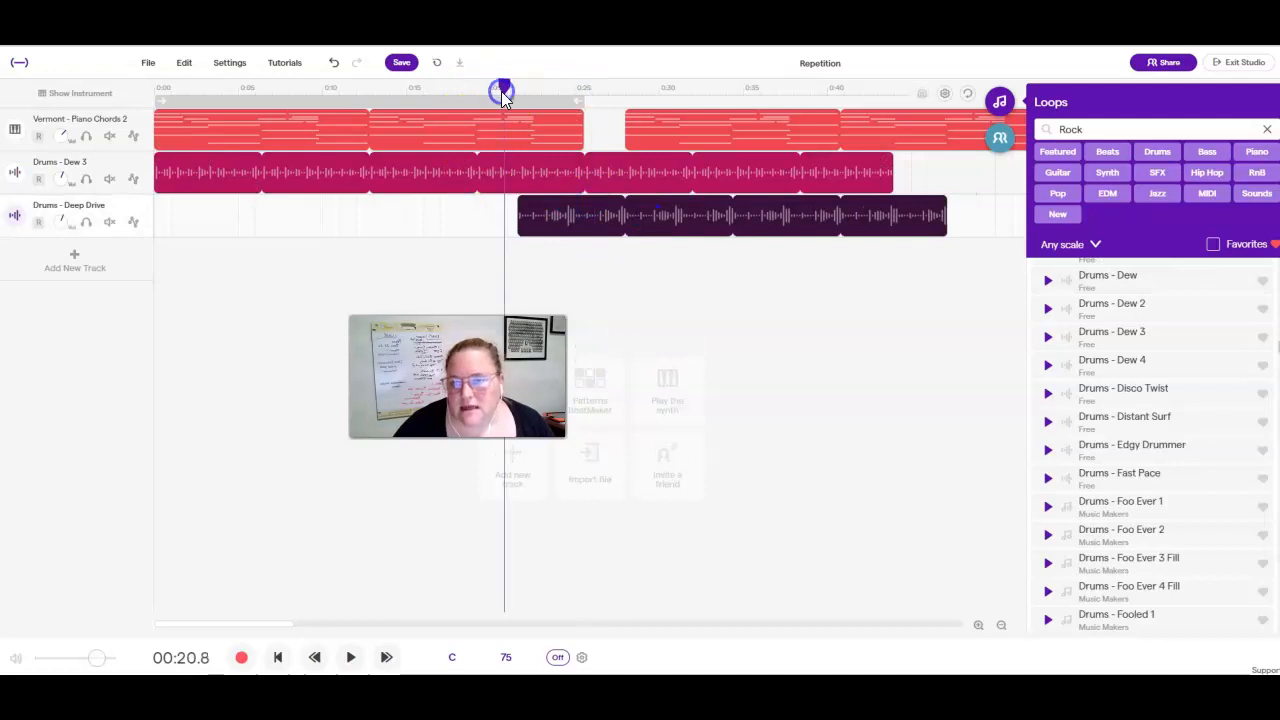
key("space")
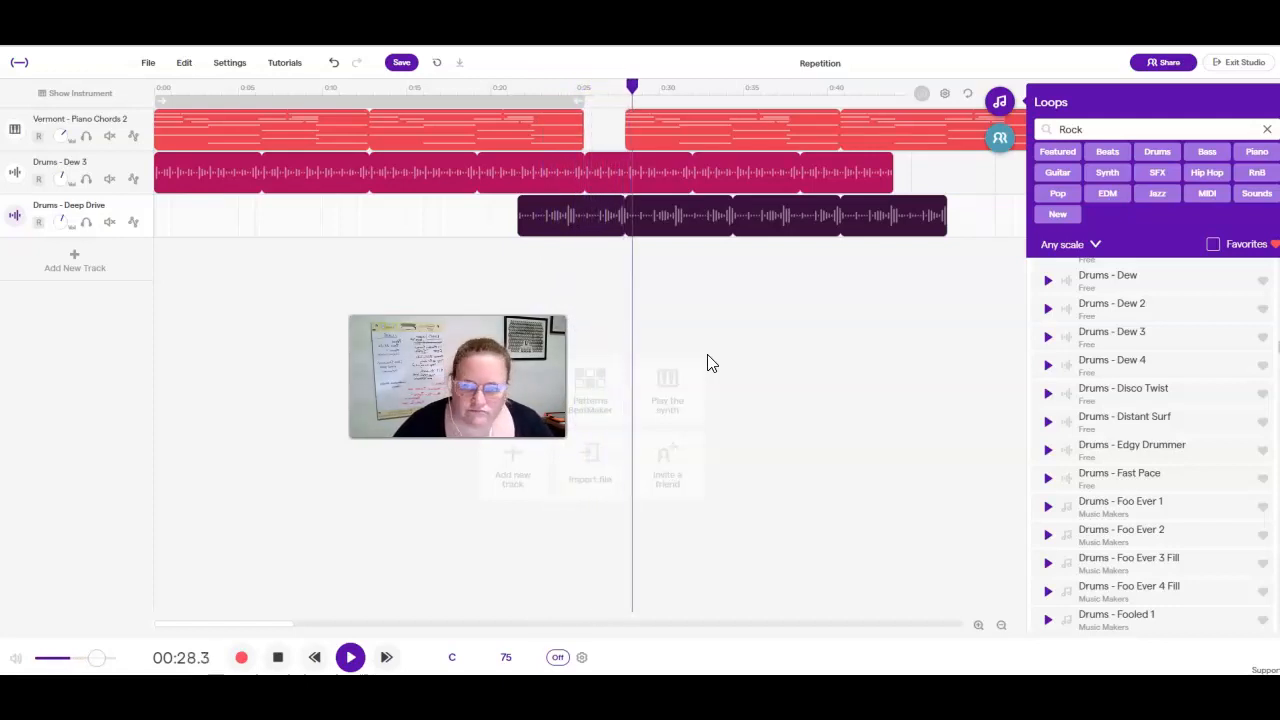
left_click(677, 374)
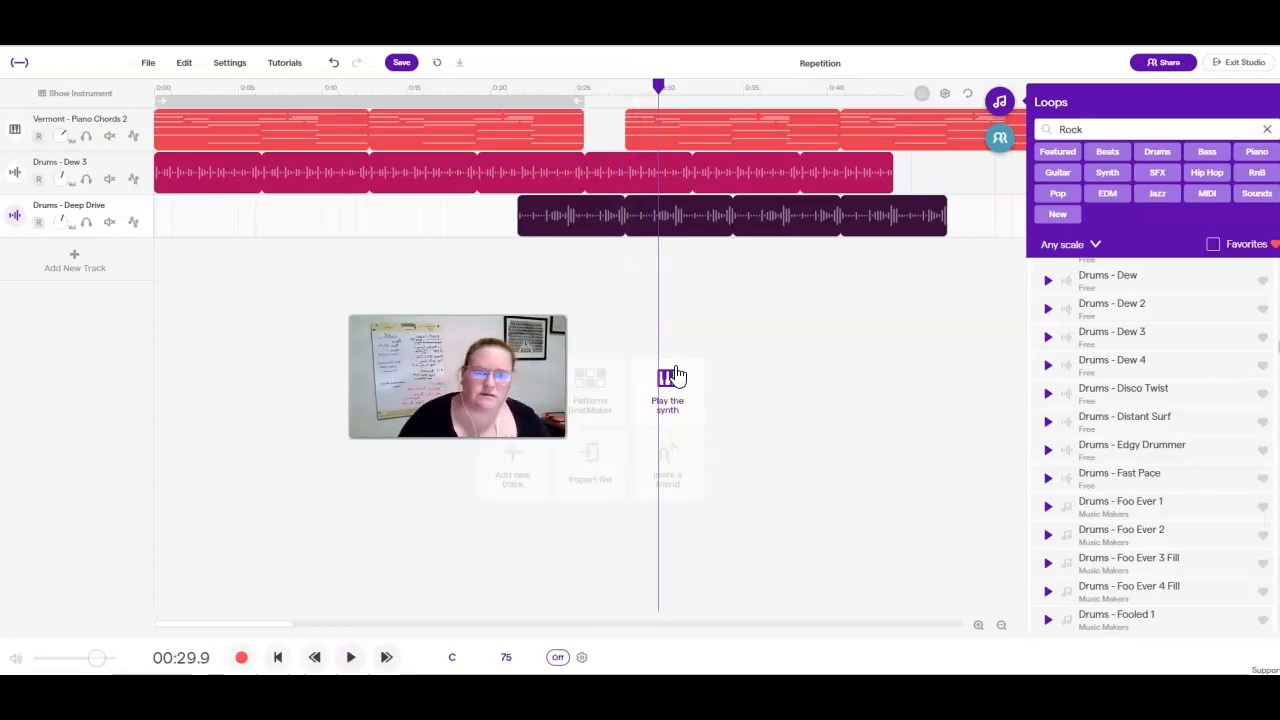
Close the loop library and look over the arrangement through to its last piano clip and back to the start.
left_click(1000, 101)
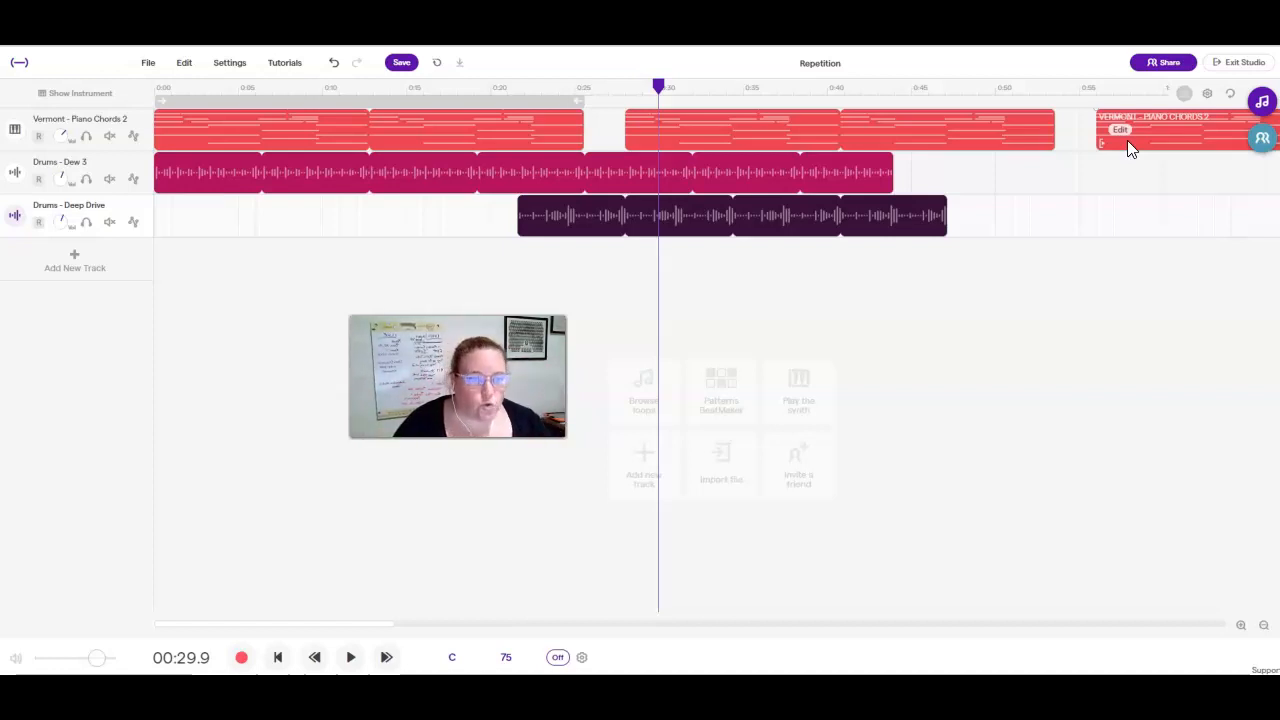
left_click_drag(352, 626, 481, 630)
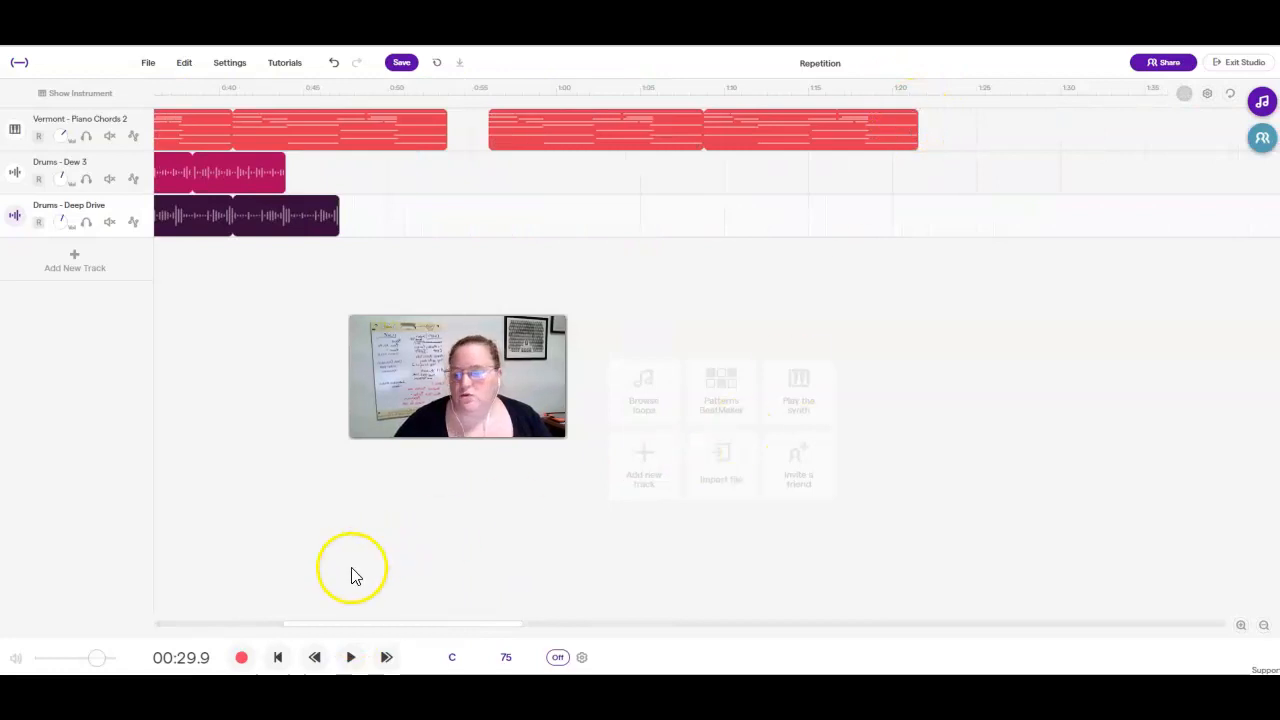
left_click_drag(334, 628, 157, 608)
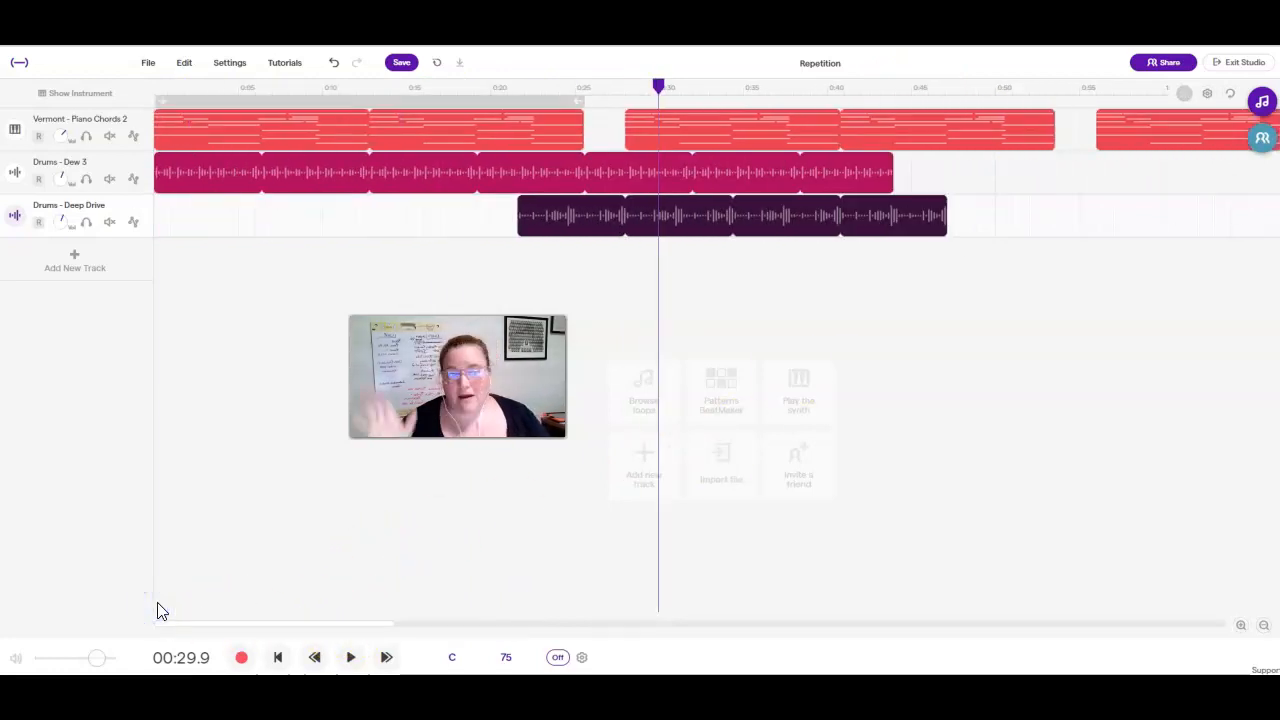